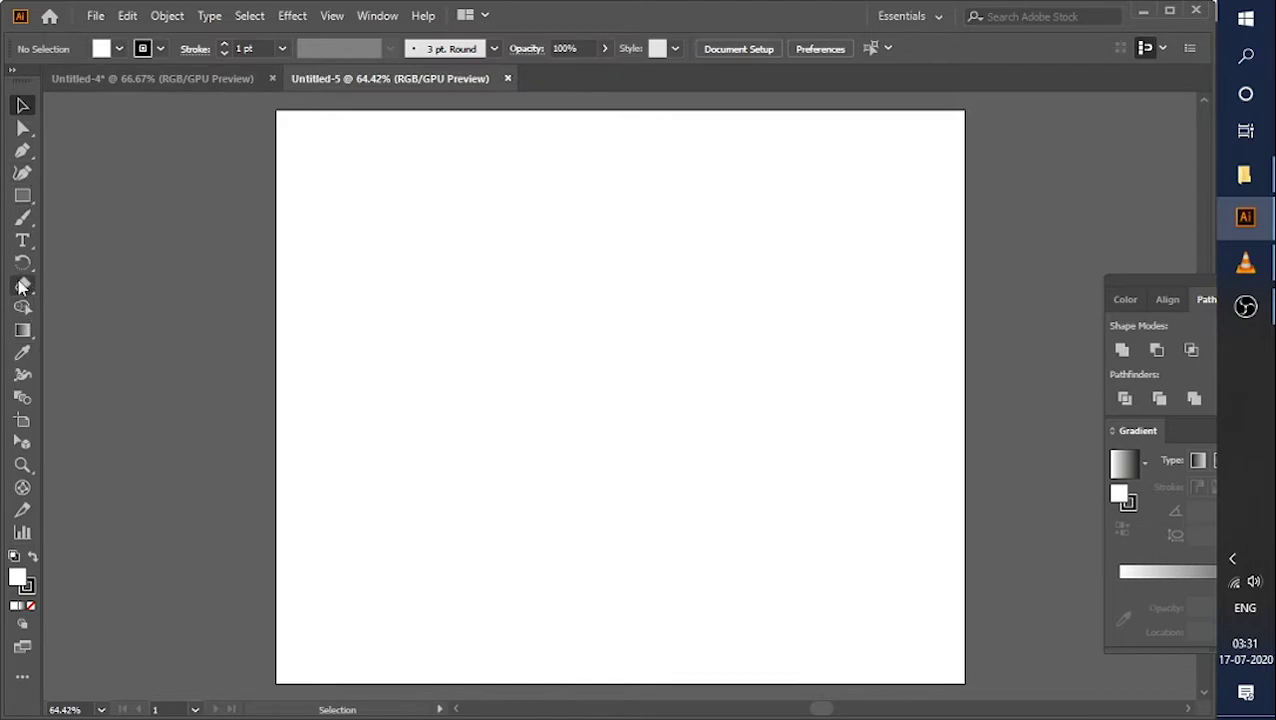
Add the text ArguS on the artboard and enlarge it across the artboard.
key("t")
left_click(306, 281)
type("Argus")
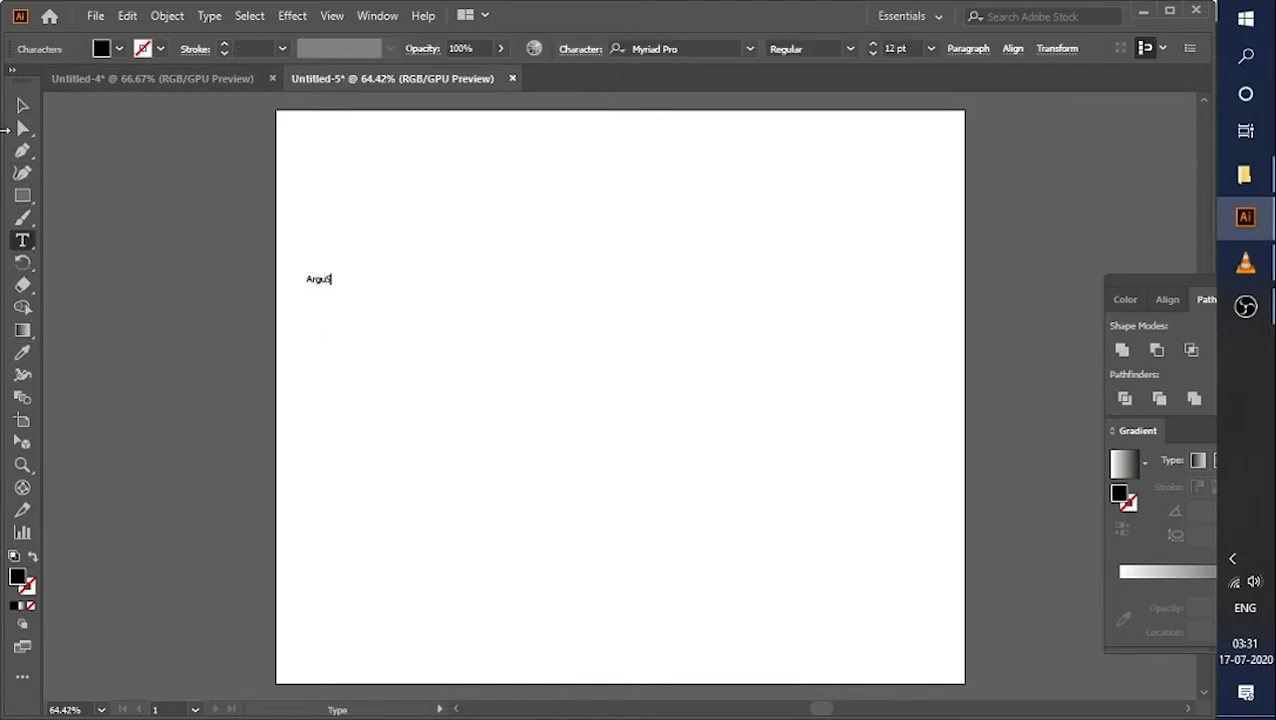
left_click(22, 104)
mouse_move(332, 285)
left_mouse_down()
mouse_move(890, 541)
mouse_move(937, 595)
left_mouse_up()
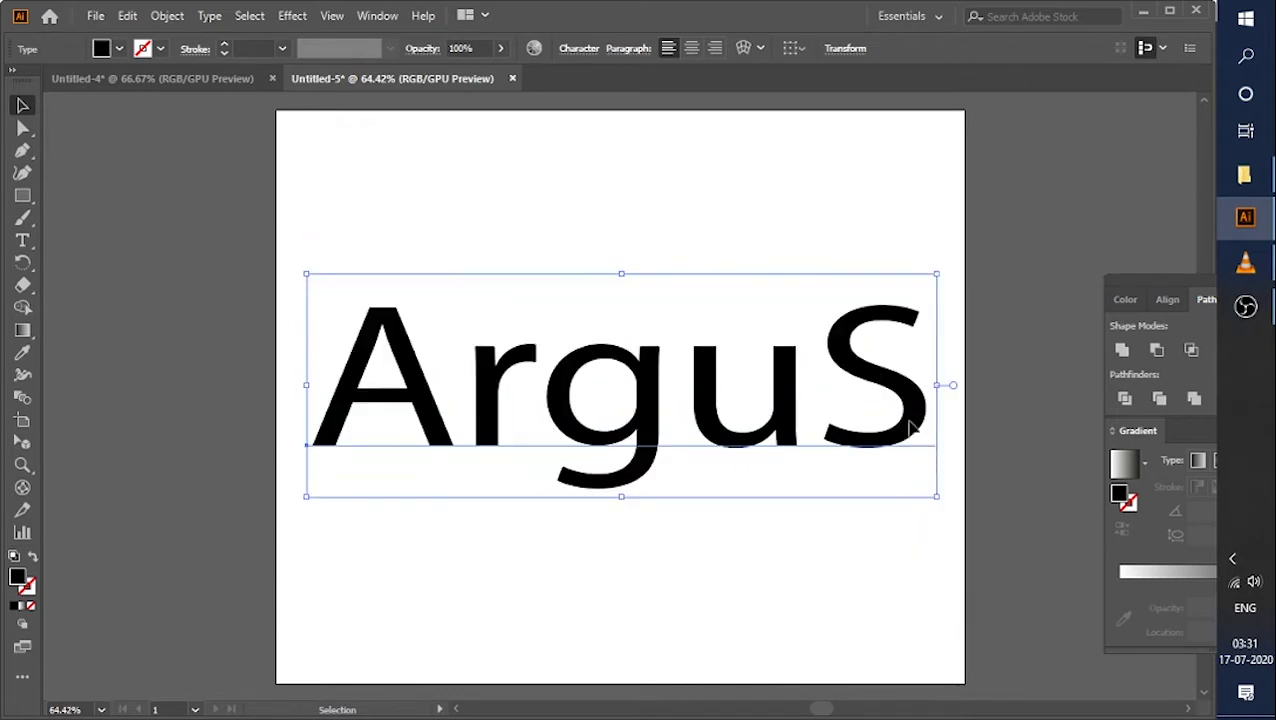
Set the ArguS text font to Cooper Black.
left_click(580, 49)
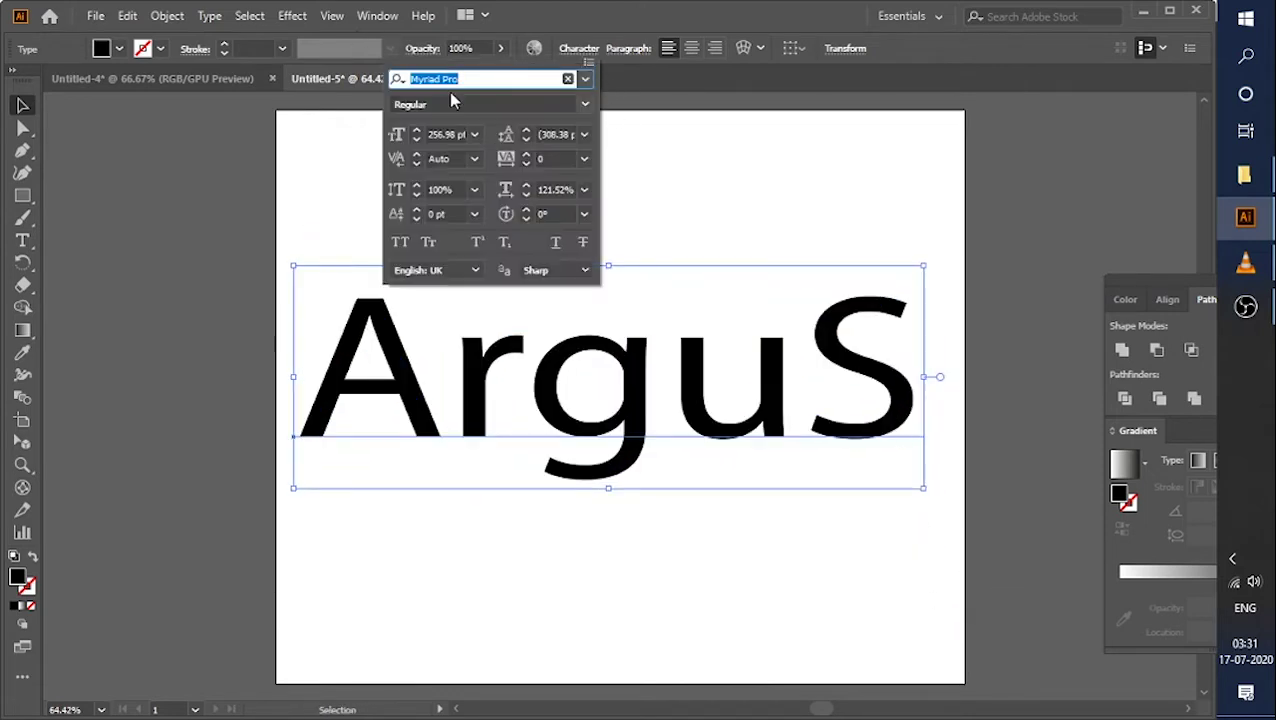
type("Cooper")
key("Return")
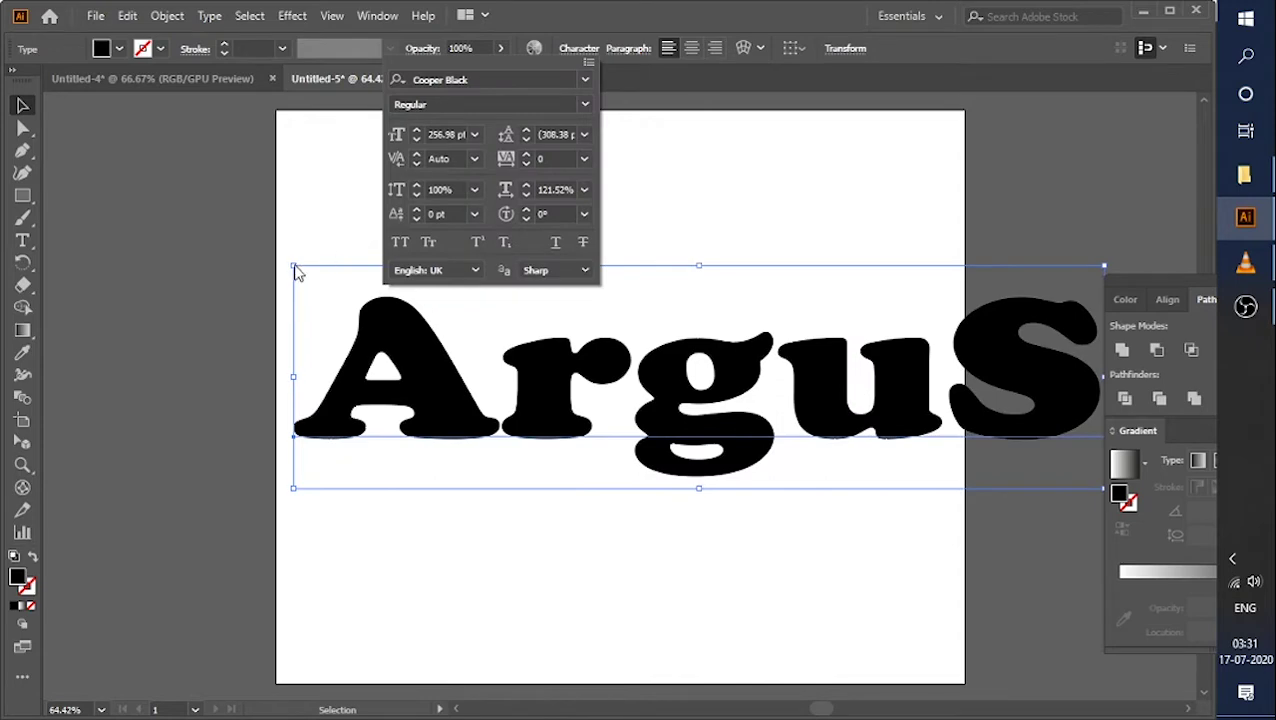
left_click(295, 270)
Rescale and reposition ArguS so it fits within the artboard.
mouse_move(295, 268)
left_mouse_down()
mouse_move(339, 202)
mouse_move(333, 180)
left_mouse_up()
left_click_drag(667, 397, 630, 415)
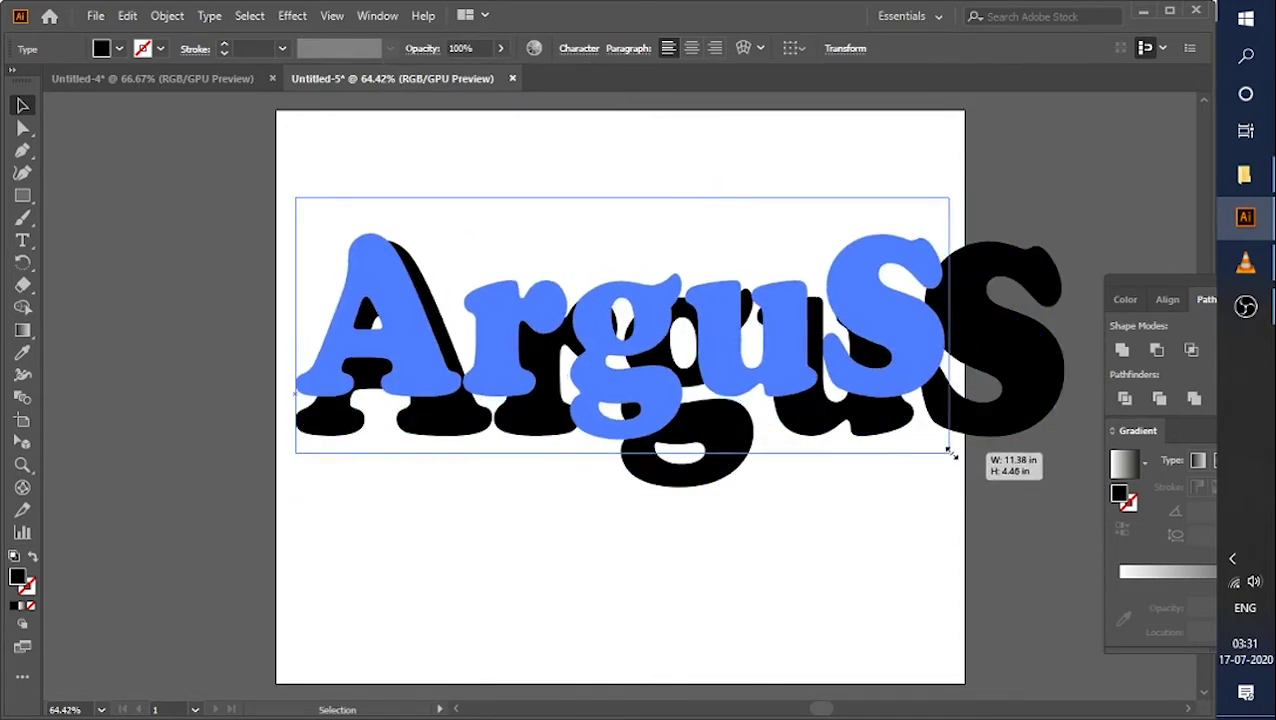
left_click_drag(1073, 513, 949, 450)
left_click_drag(909, 403, 910, 450)
mouse_move(951, 508)
left_mouse_down()
mouse_move(958, 522)
mouse_move(946, 515)
left_mouse_up()
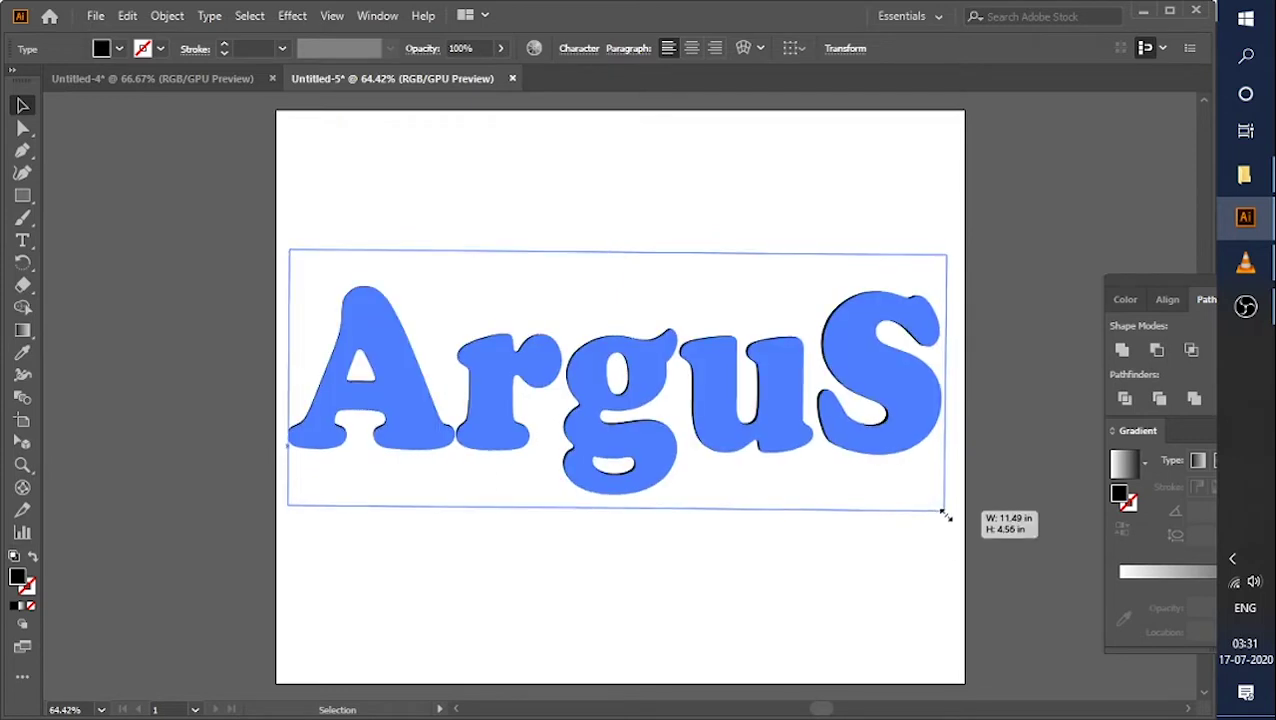
Draw a black rectangle covering the whole artboard.
left_click(1017, 498)
left_click(908, 418)
right_click(421, 406)
mouse_move(473, 161)
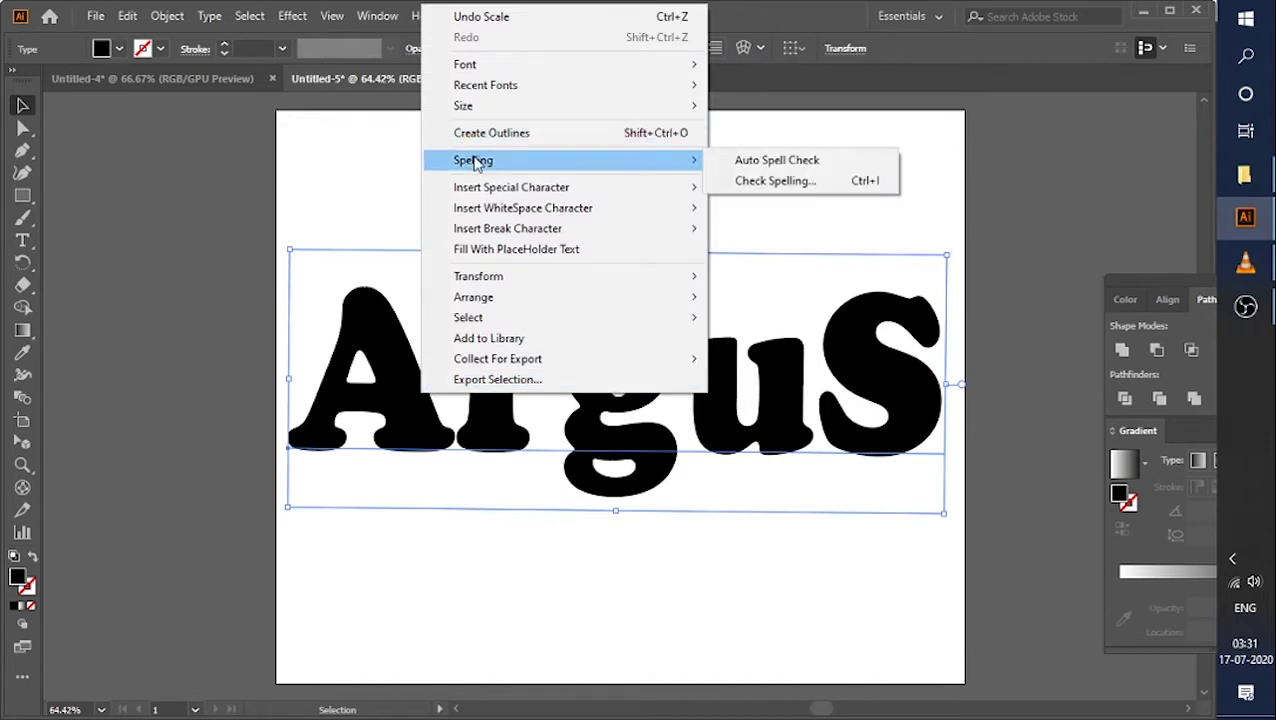
left_click(398, 459)
left_click(22, 195)
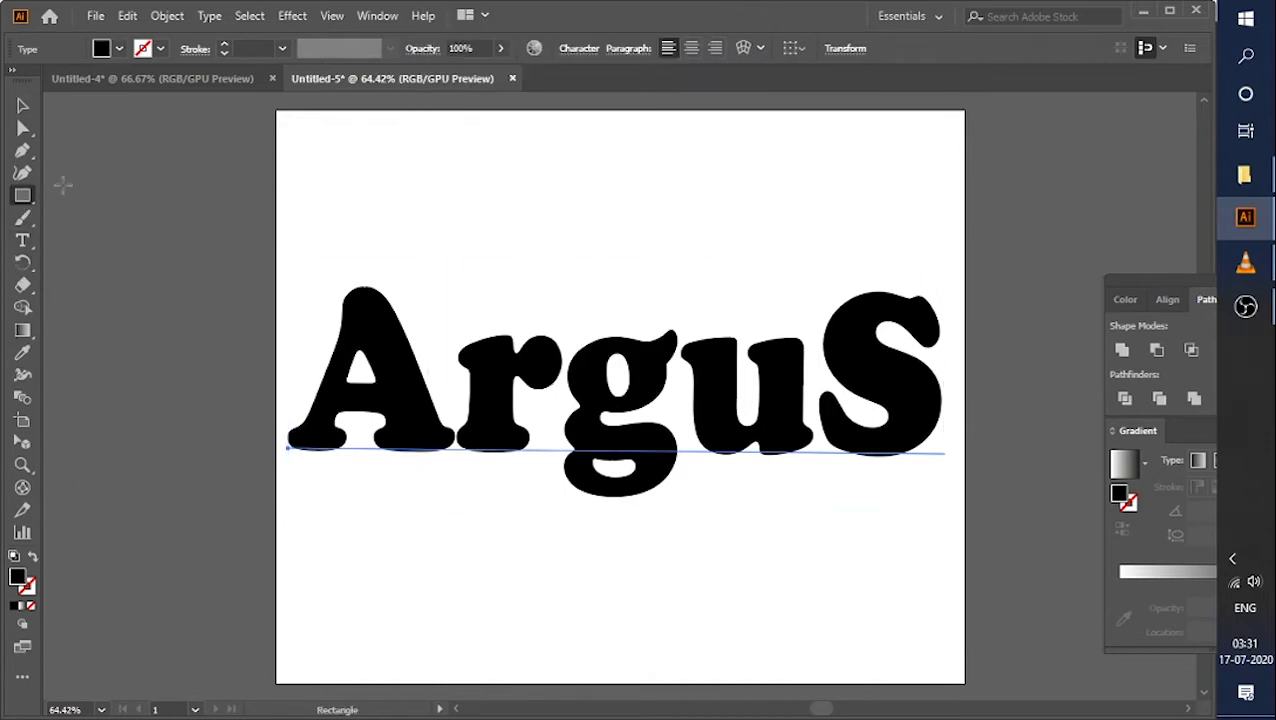
left_click_drag(278, 110, 964, 593)
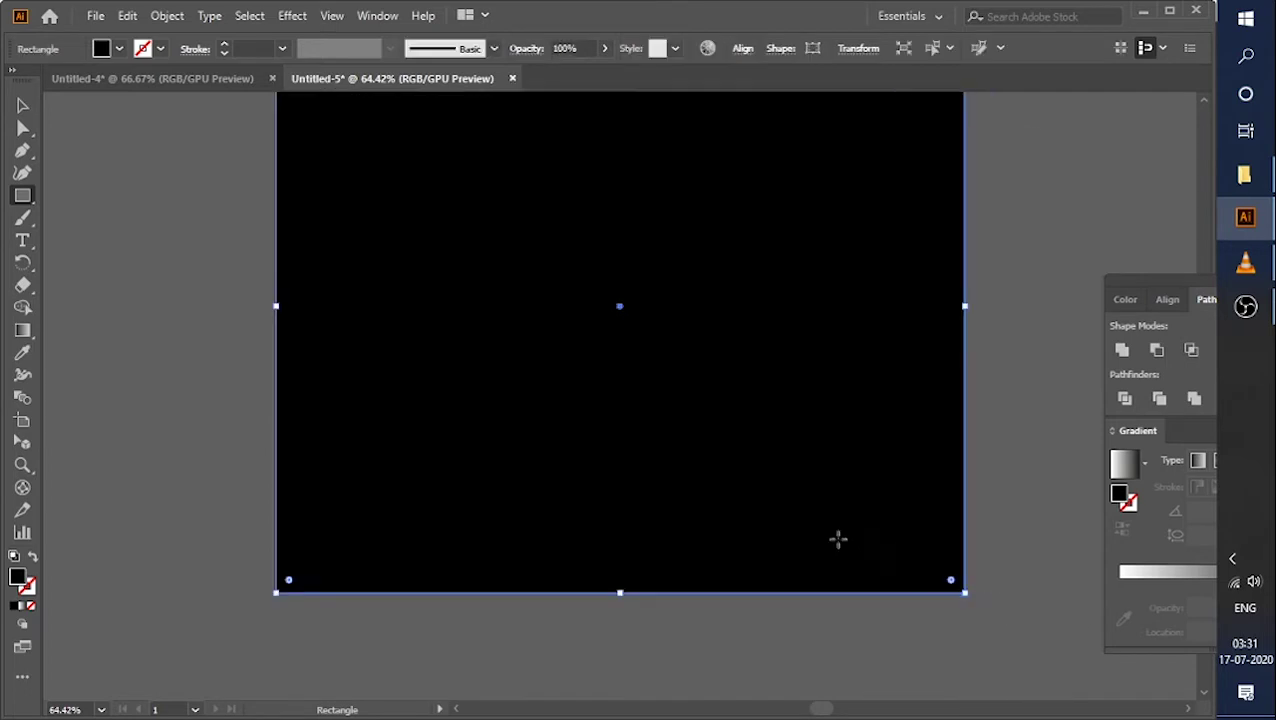
Lock the black background rectangle with Object > Lock > Selection.
right_click(838, 539)
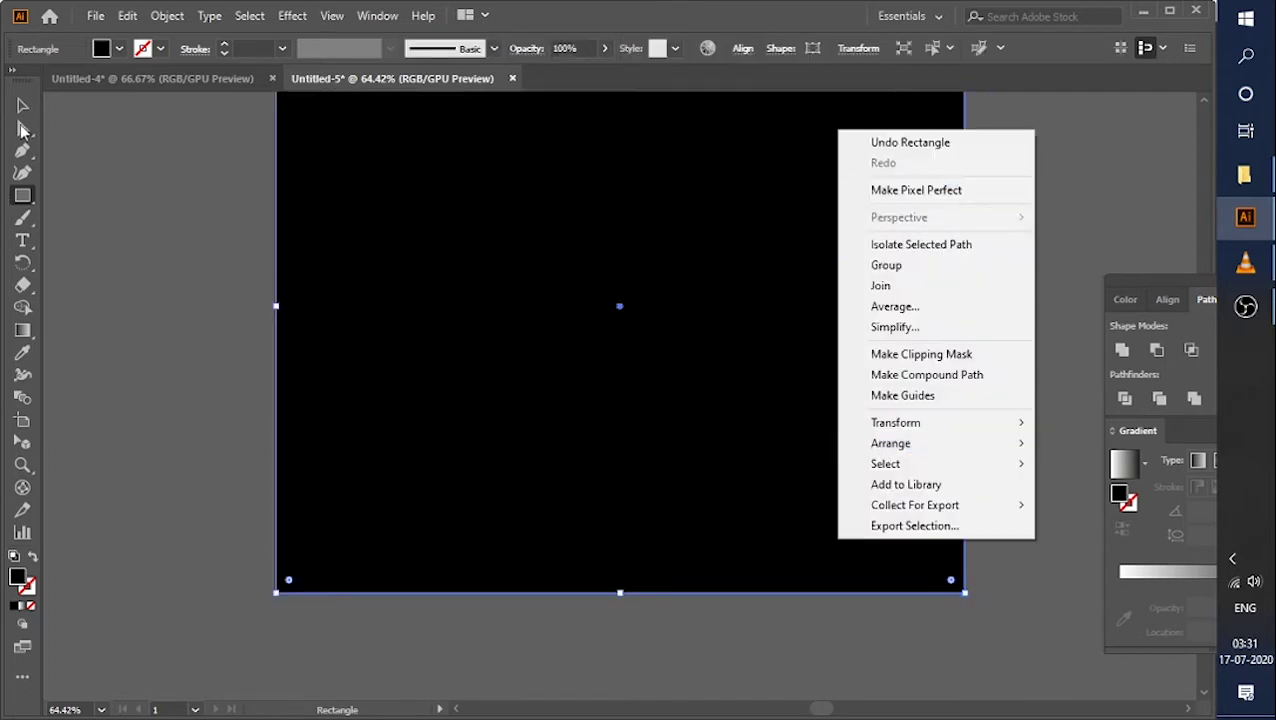
left_click(23, 129)
left_click(560, 453)
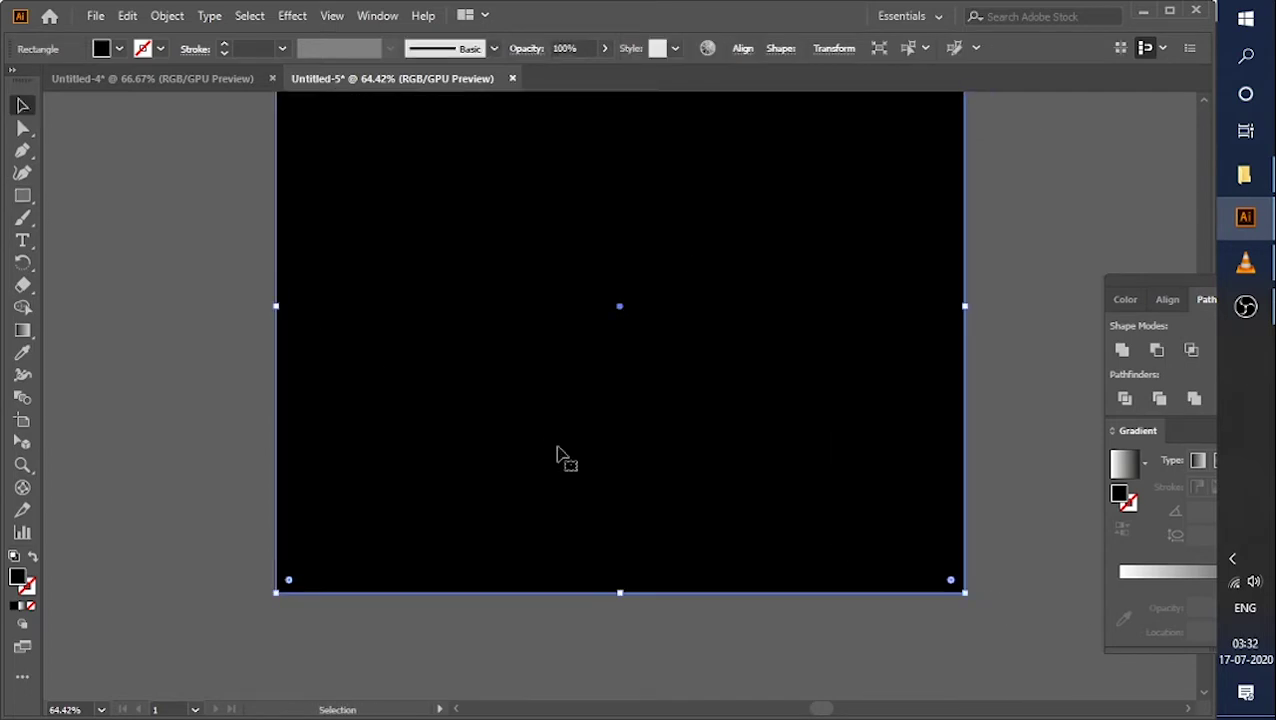
right_click(557, 450)
left_click(484, 478)
left_click(170, 17)
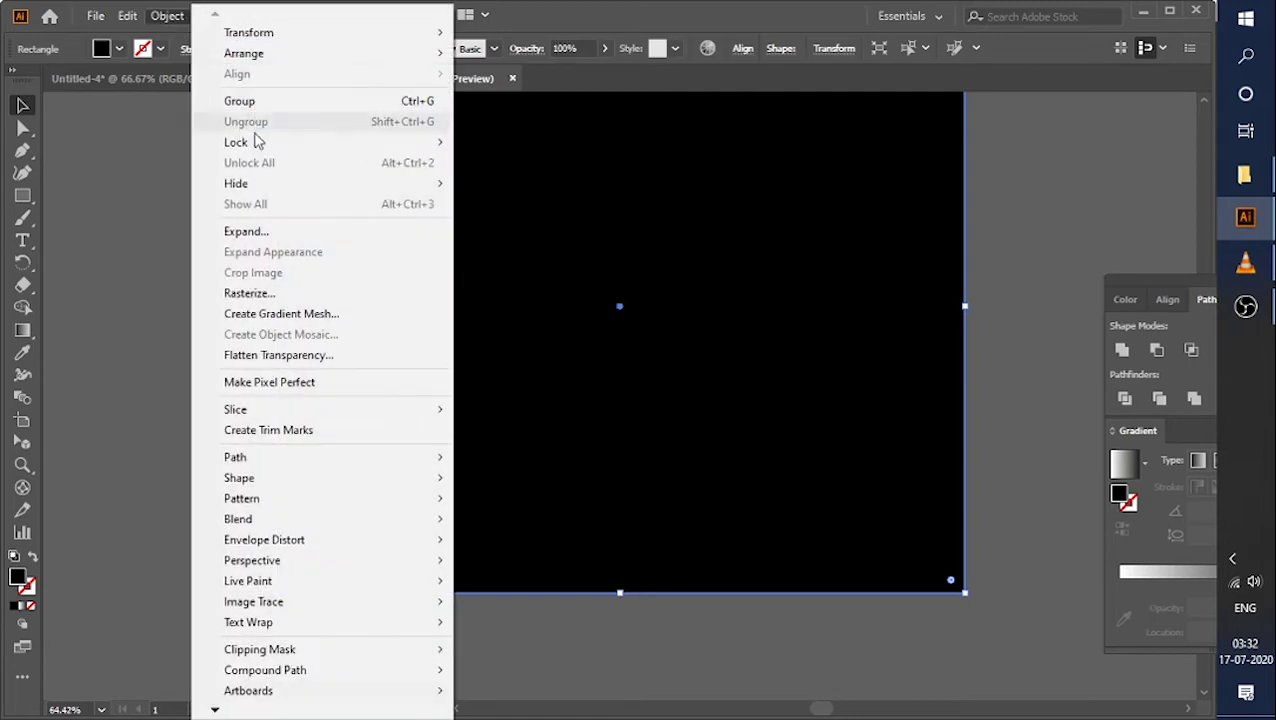
mouse_move(236, 142)
left_click(548, 143)
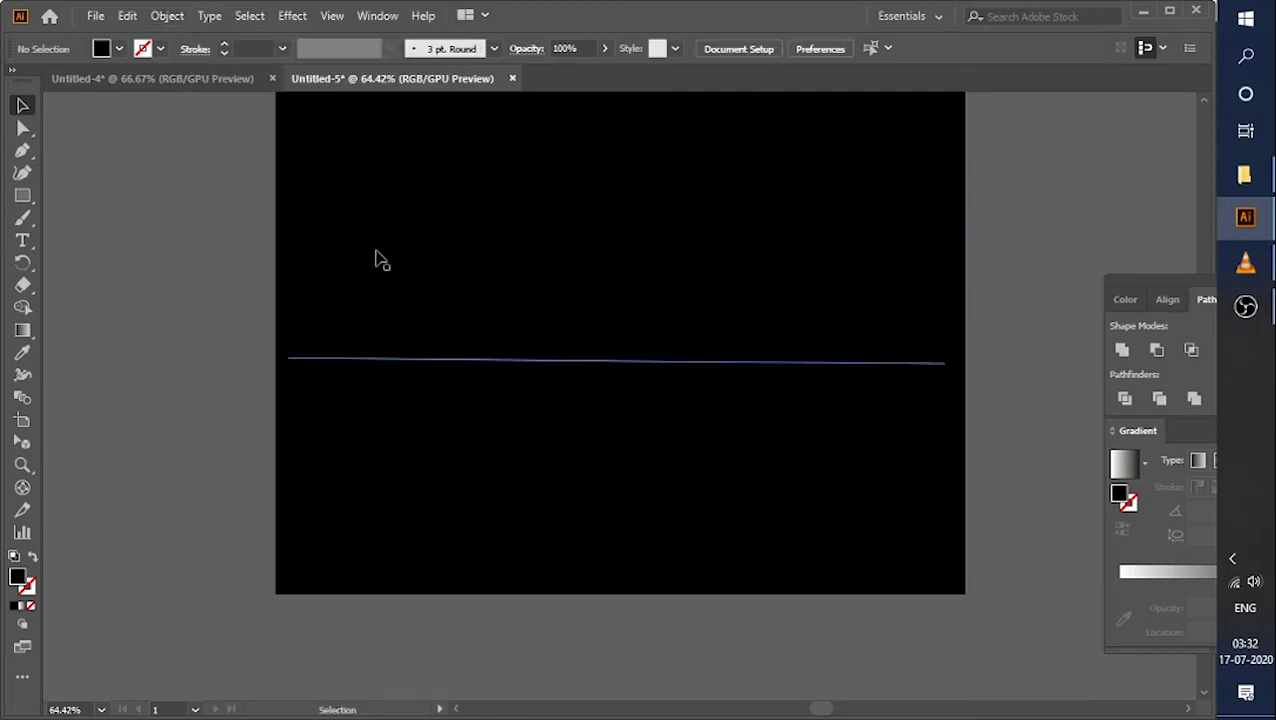
Fill the ArguS text with white and convert it to outlines.
double_click(17, 578)
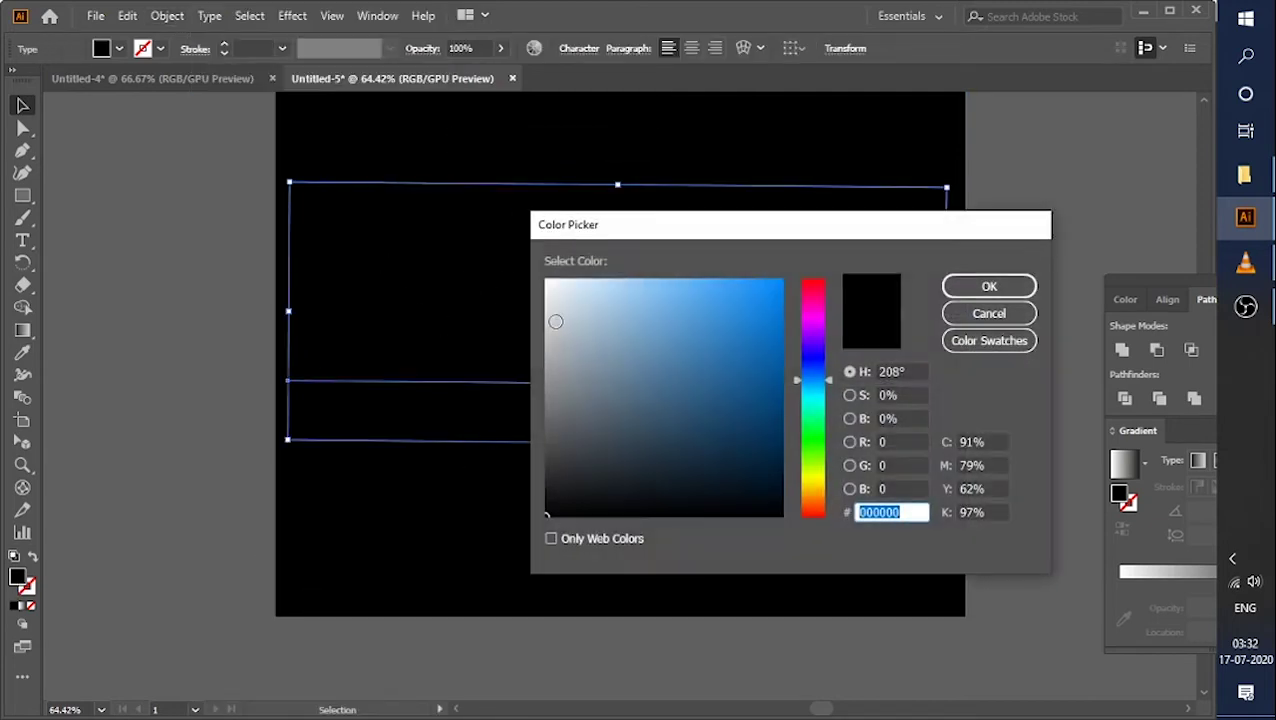
left_click(624, 293)
left_click(985, 285)
right_click(889, 318)
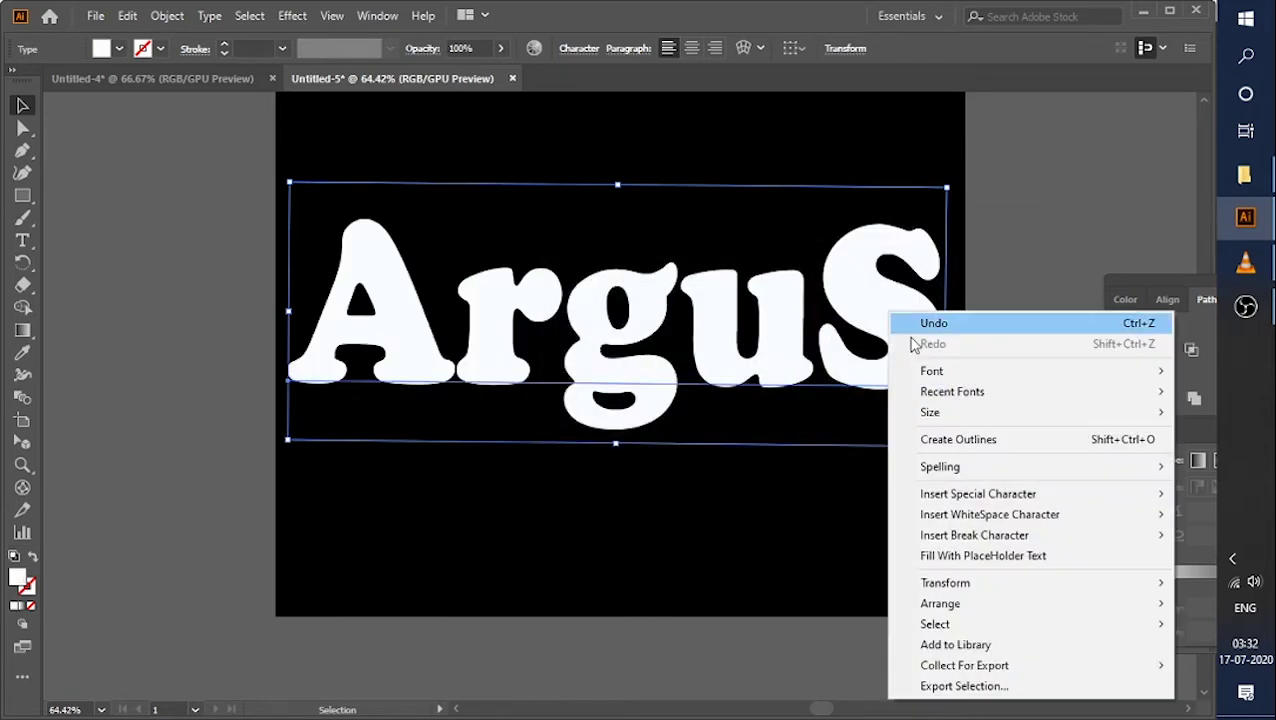
left_click(960, 439)
left_click(22, 196)
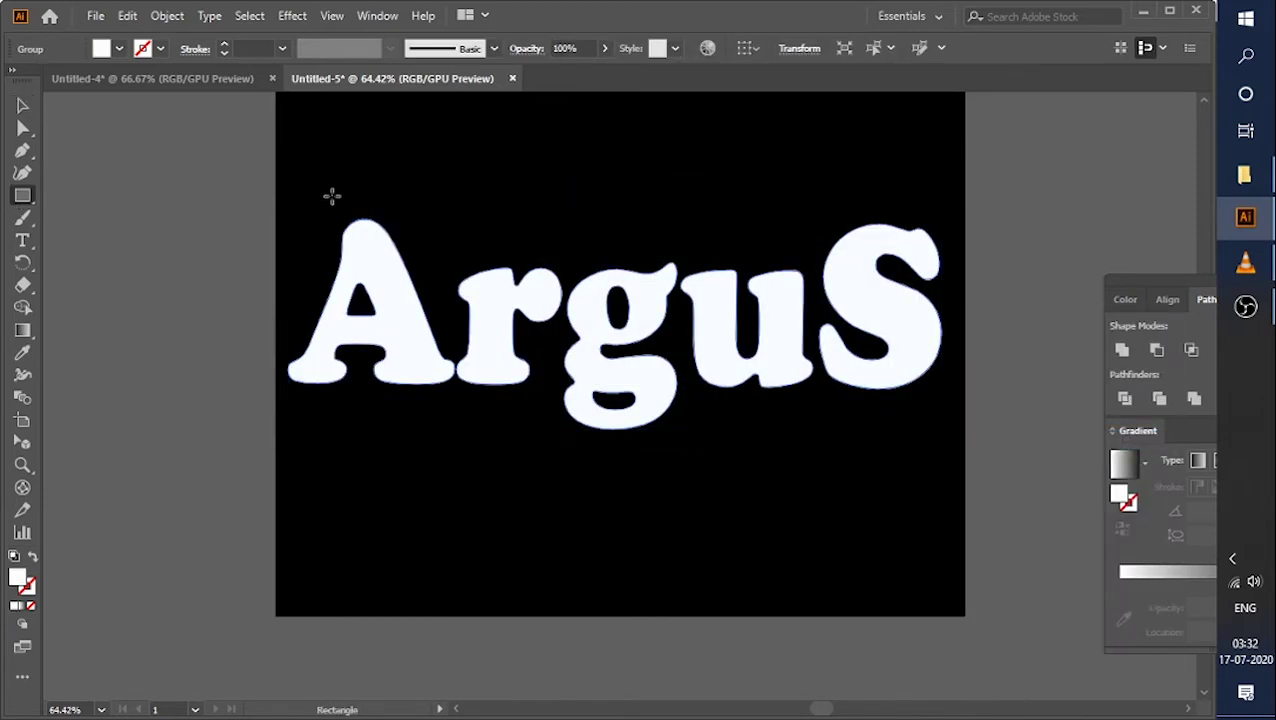
Draw a white rectangle over the ArguS lettering and lower its top edge to the letters.
left_click_drag(268, 184, 953, 436)
key("v")
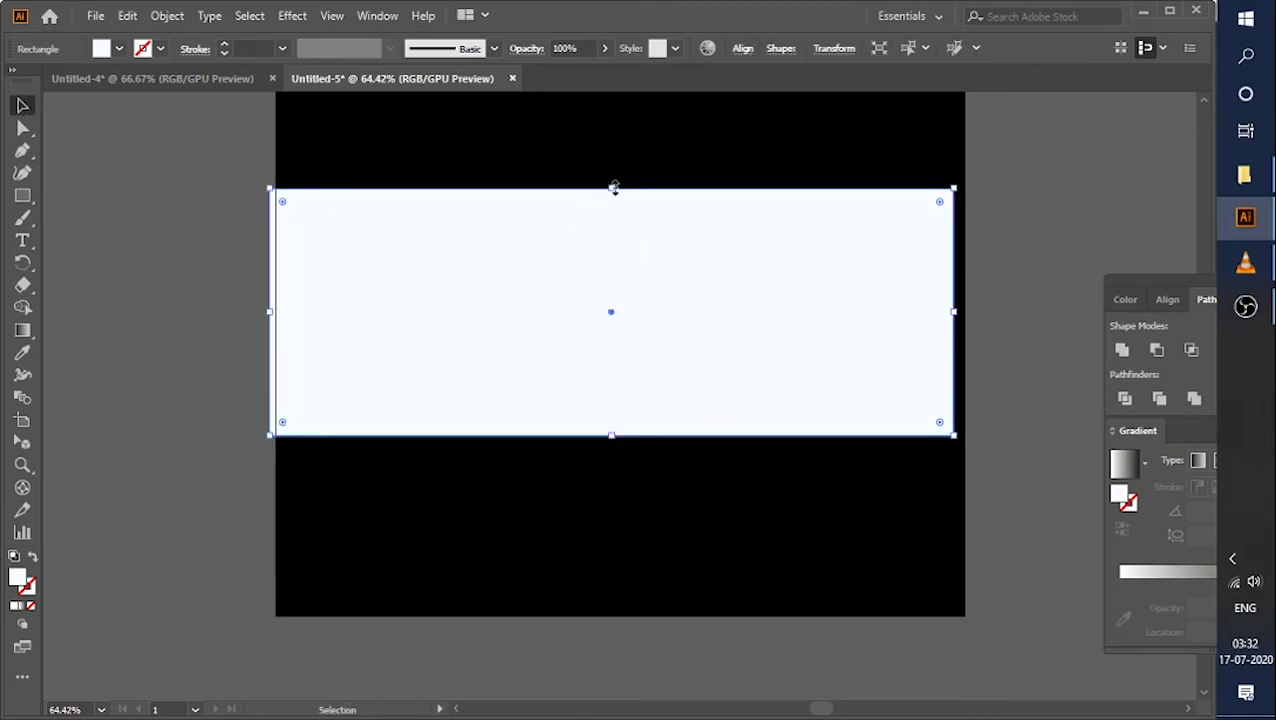
mouse_move(614, 188)
left_mouse_down()
mouse_move(615, 236)
mouse_move(614, 210)
left_mouse_up()
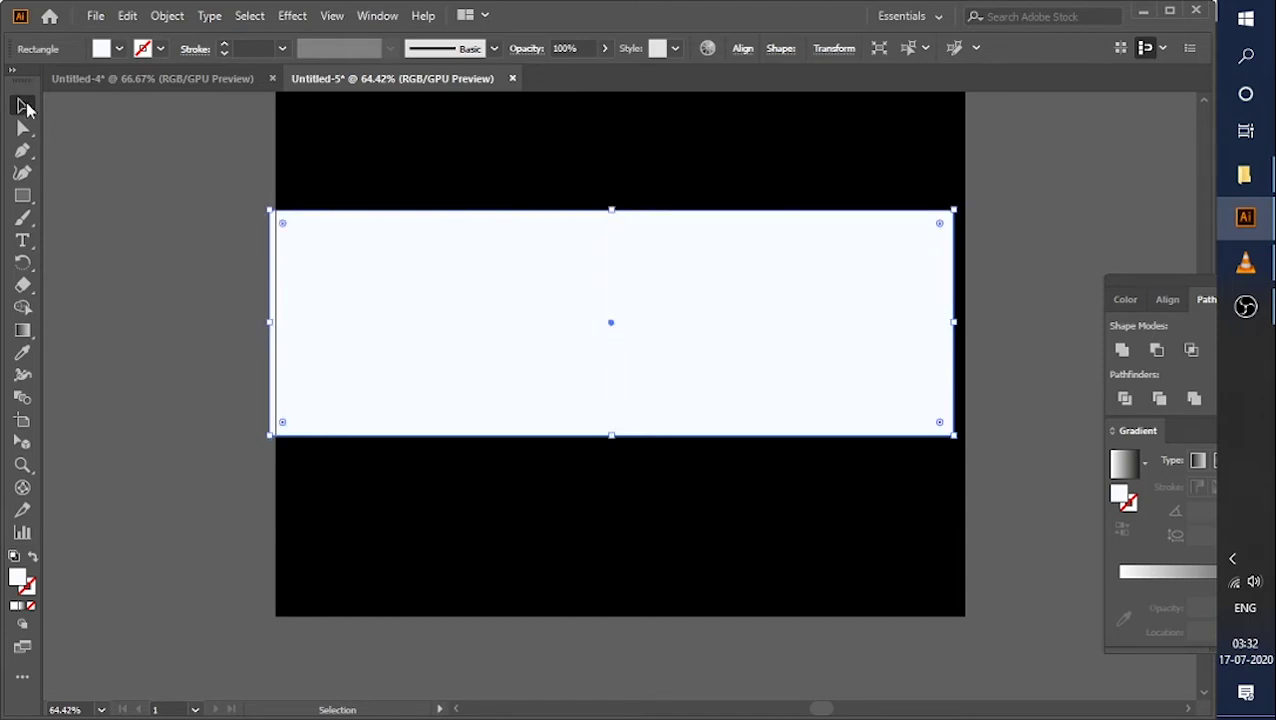
Split the white band into a grid of 6 rows with Split Into Grid.
left_click(168, 16)
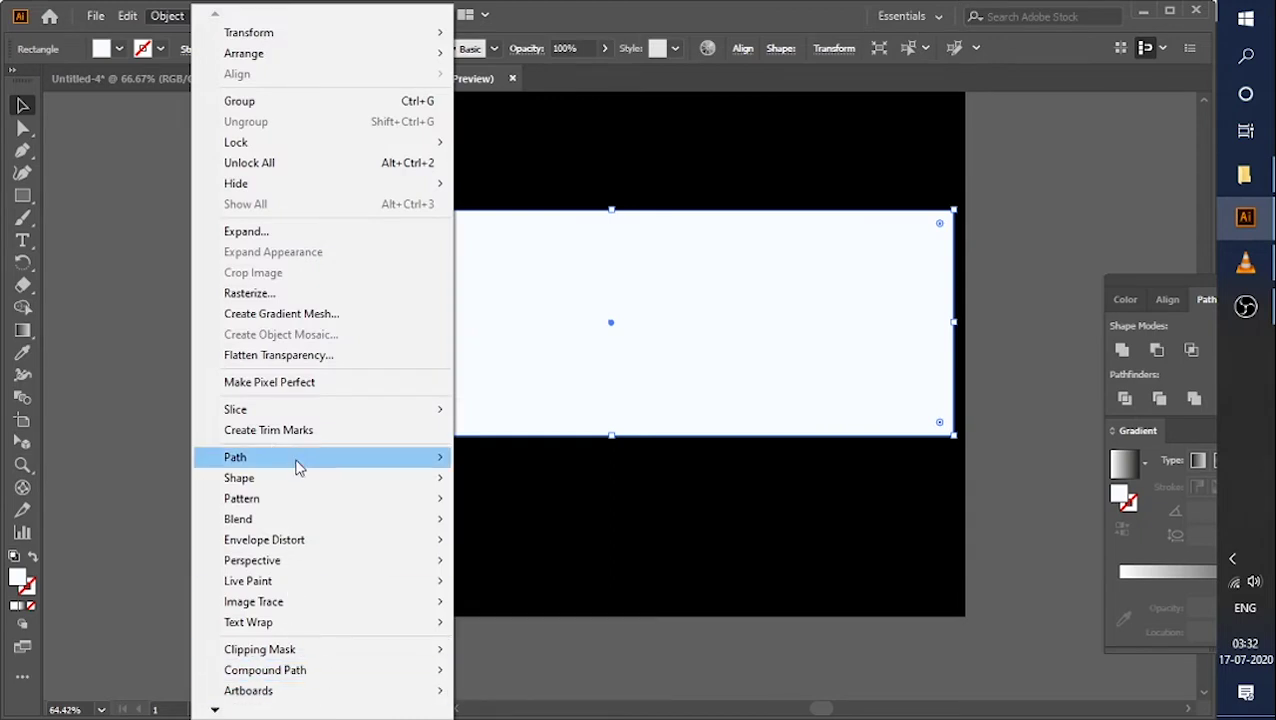
mouse_move(235, 457)
left_click(521, 663)
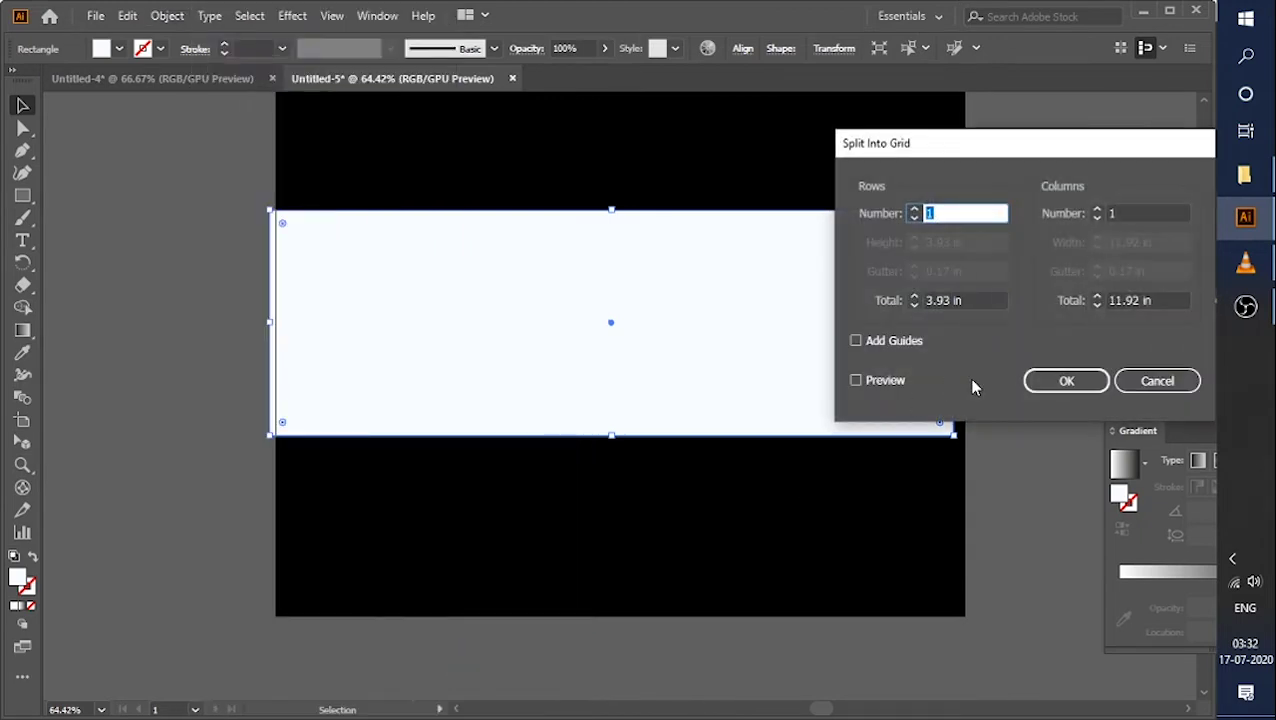
left_click(883, 381)
key("Up")
key("Up")
key("Up")
key("Up")
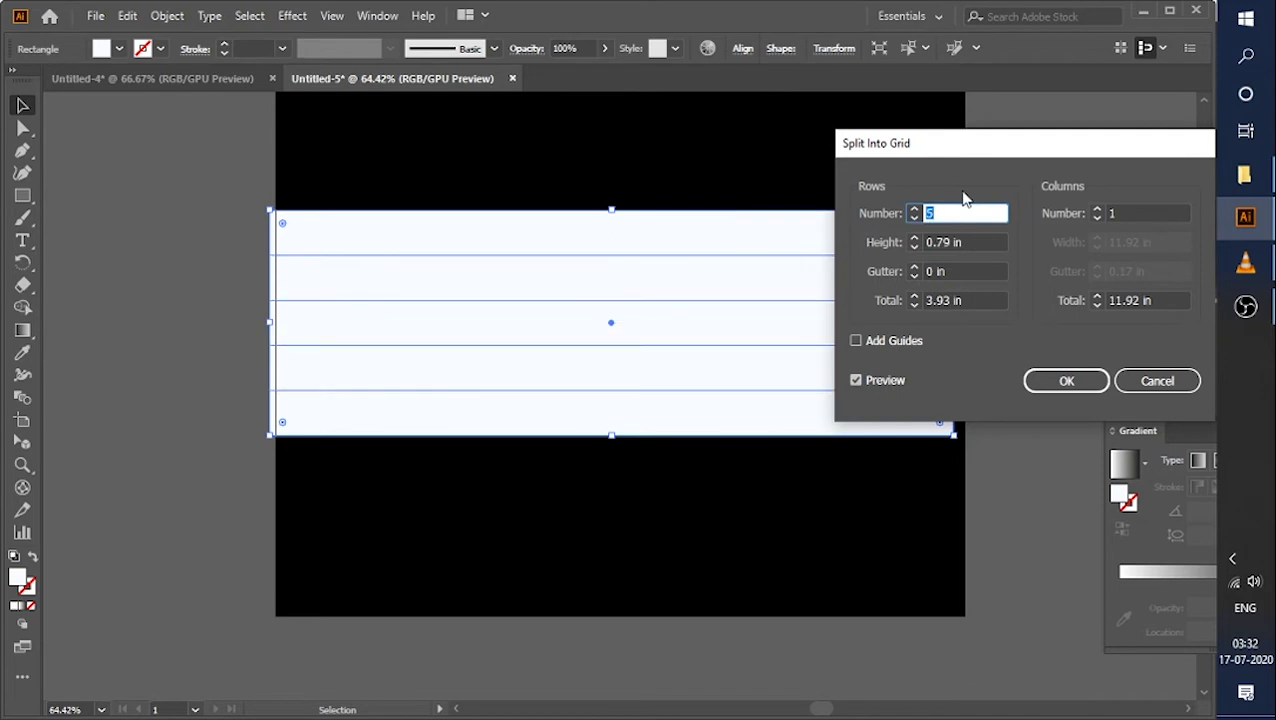
key("Up")
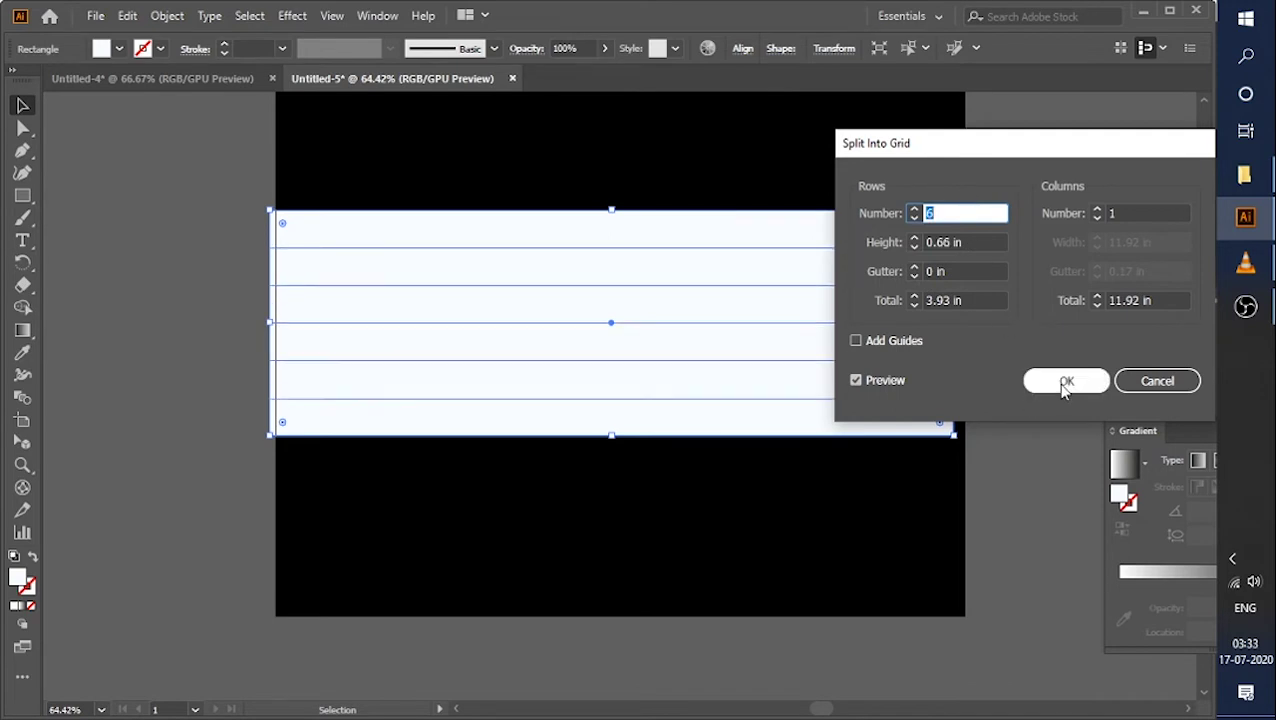
left_click(1065, 383)
Select all and apply Pathfinder Divide to cut the strips along the ArguS outlines.
key("ctrl+a")
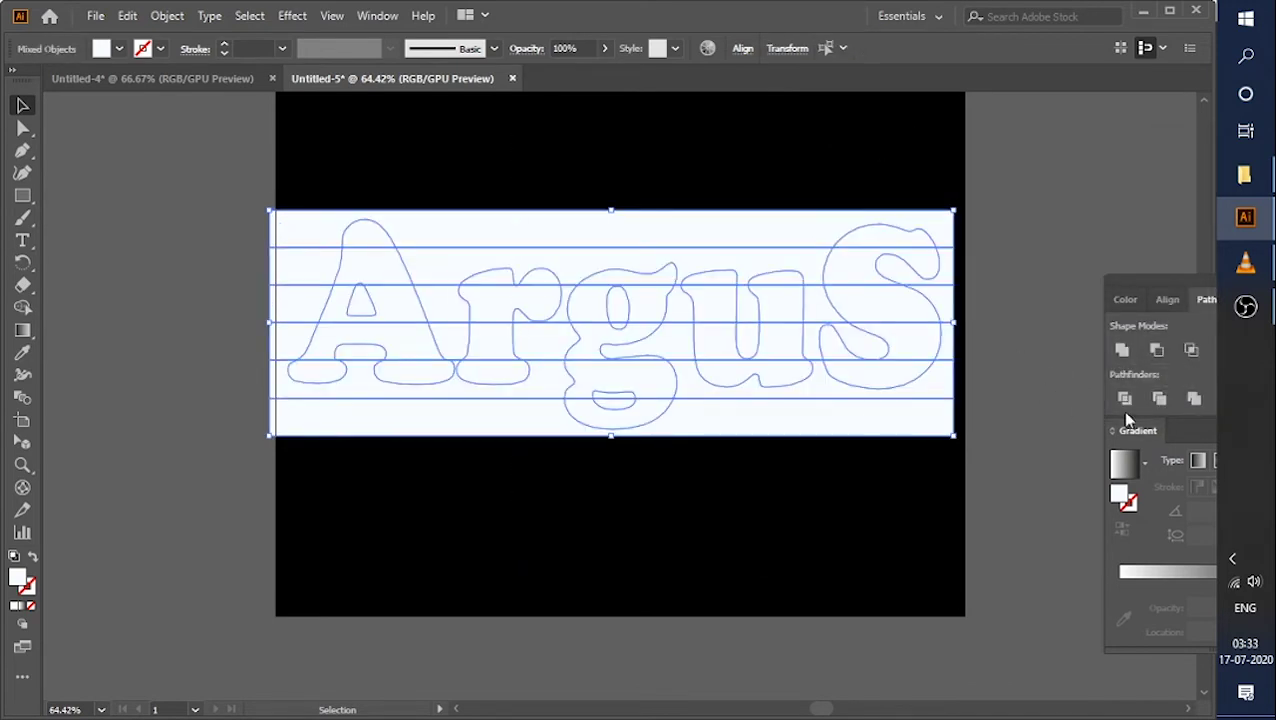
left_click(1125, 398)
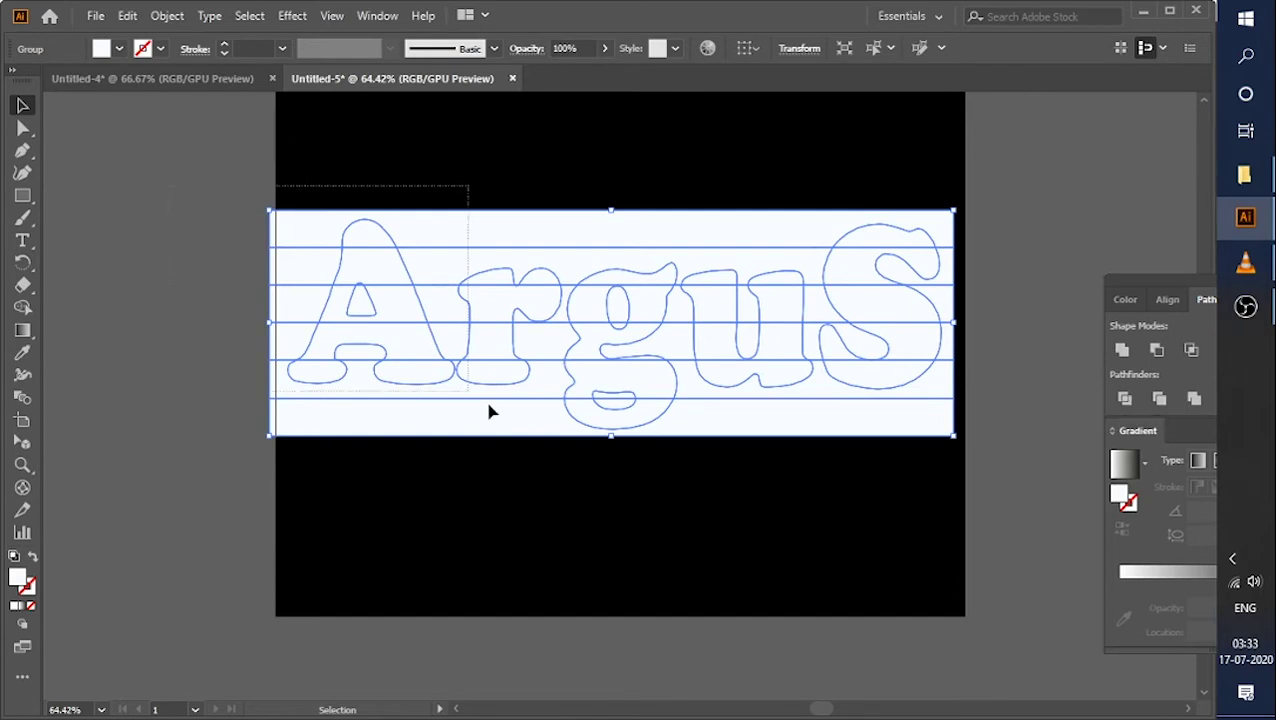
left_click_drag(185, 190, 490, 413)
left_click_drag(220, 190, 908, 515)
Switch to Outline view and ungroup the divided Argus slices.
left_click(224, 203)
left_click(292, 15)
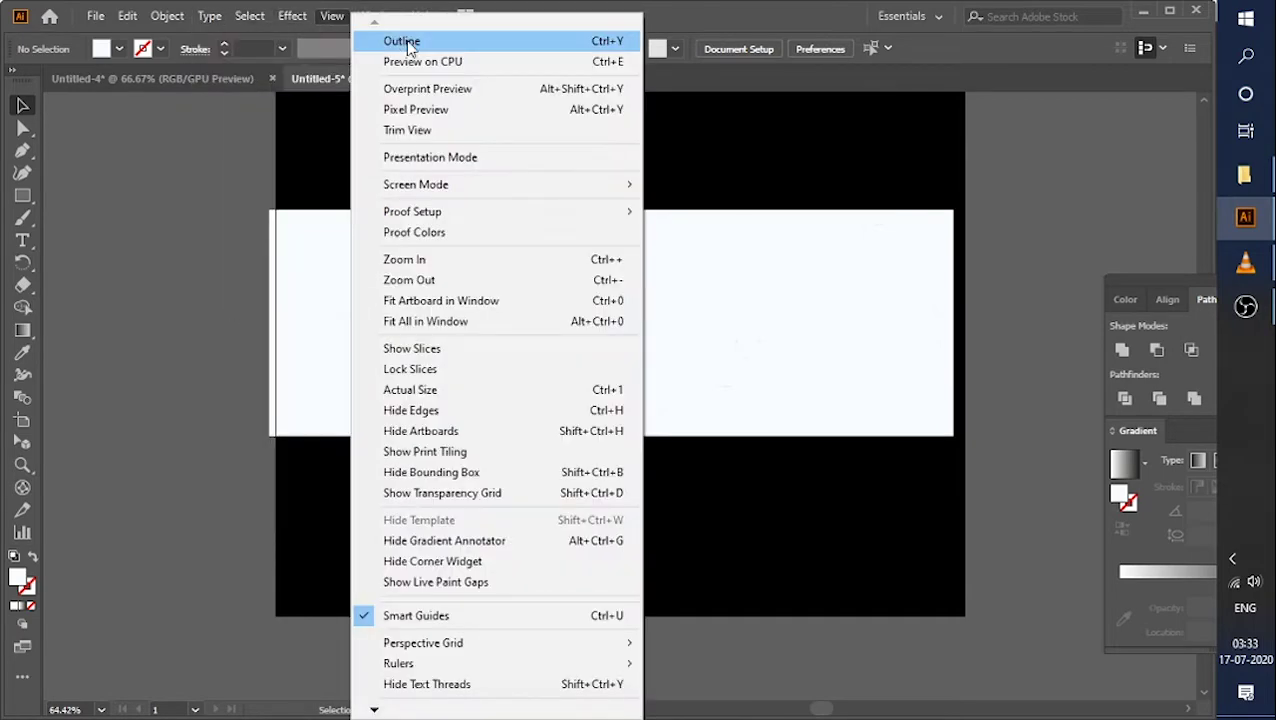
left_click(408, 42)
left_click_drag(1030, 172, 732, 208)
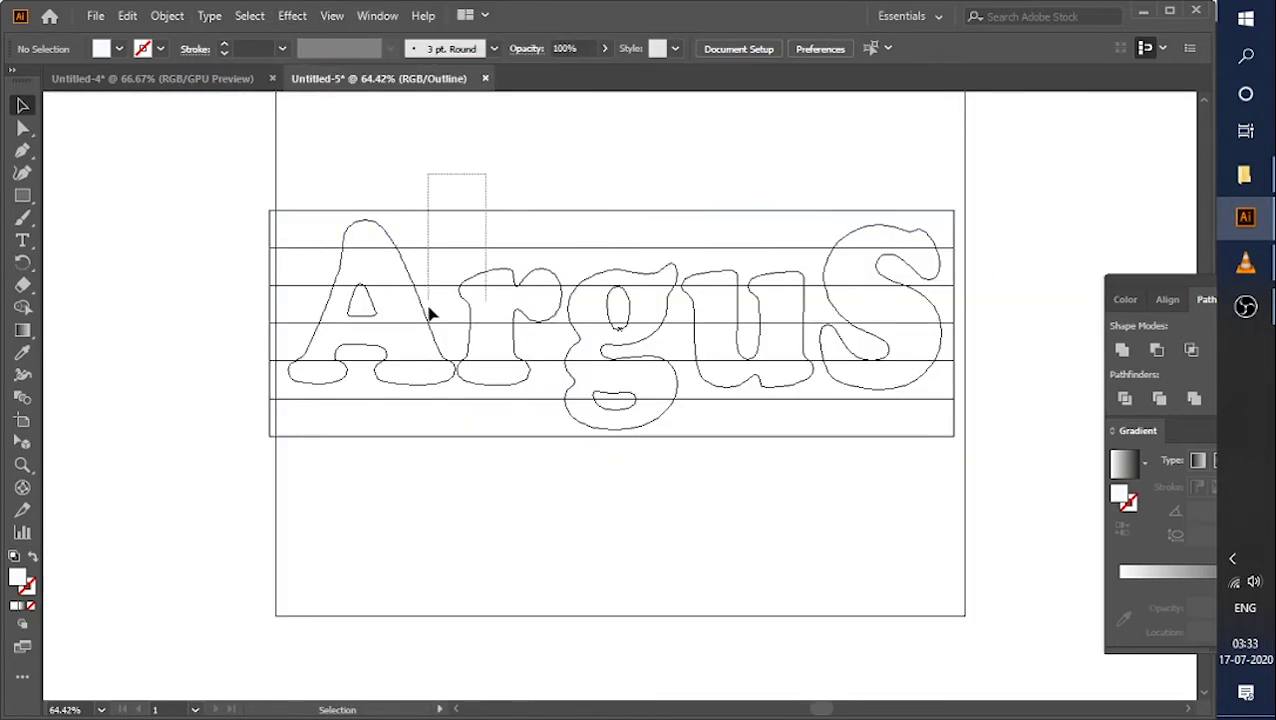
left_click_drag(486, 170, 433, 265)
key("Delete")
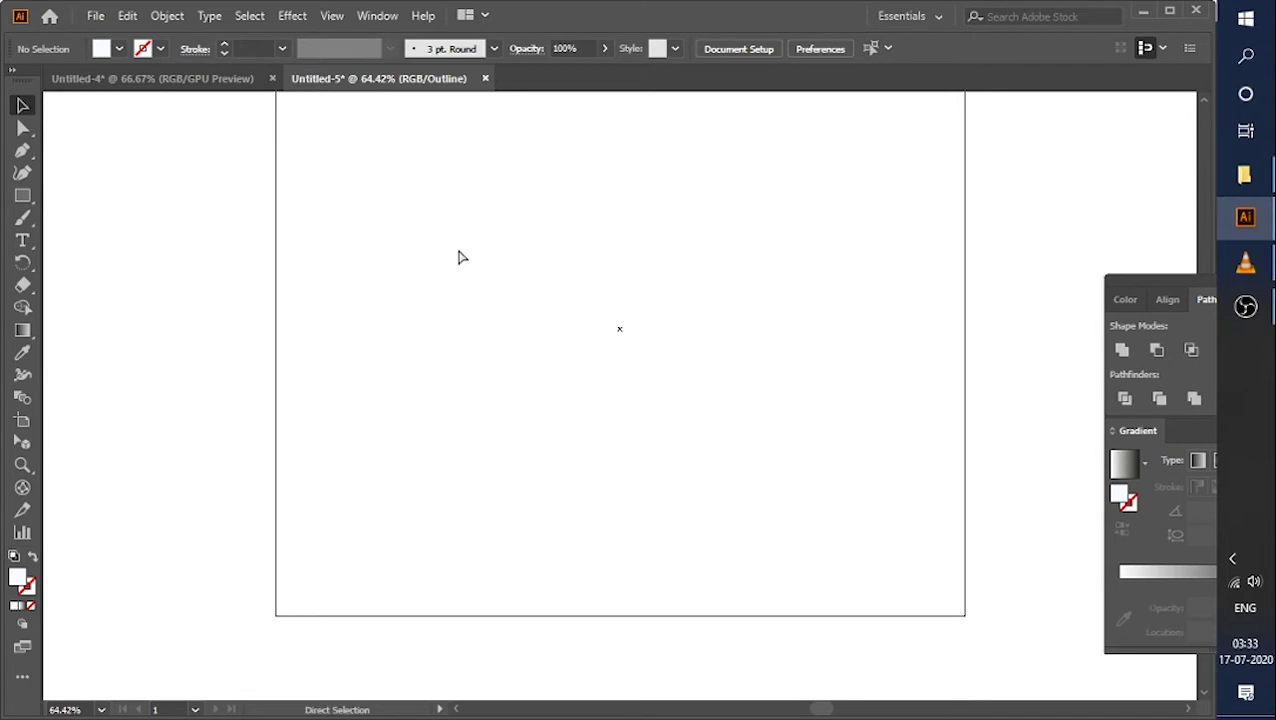
key("ctrl+z")
right_click(478, 246)
left_click(566, 413)
Delete the leftover band lines above the letters and beyond the A and S.
left_click(722, 381)
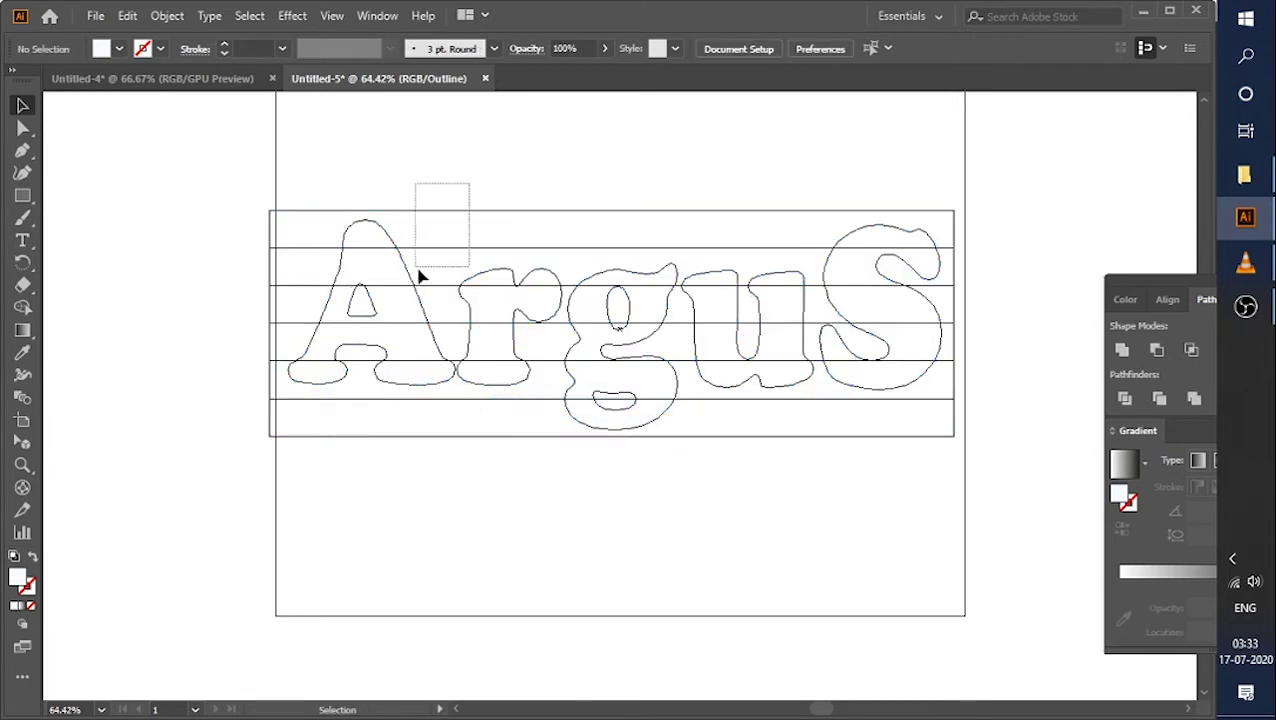
left_click_drag(420, 277, 424, 273)
key("Delete")
left_click_drag(975, 222, 947, 513)
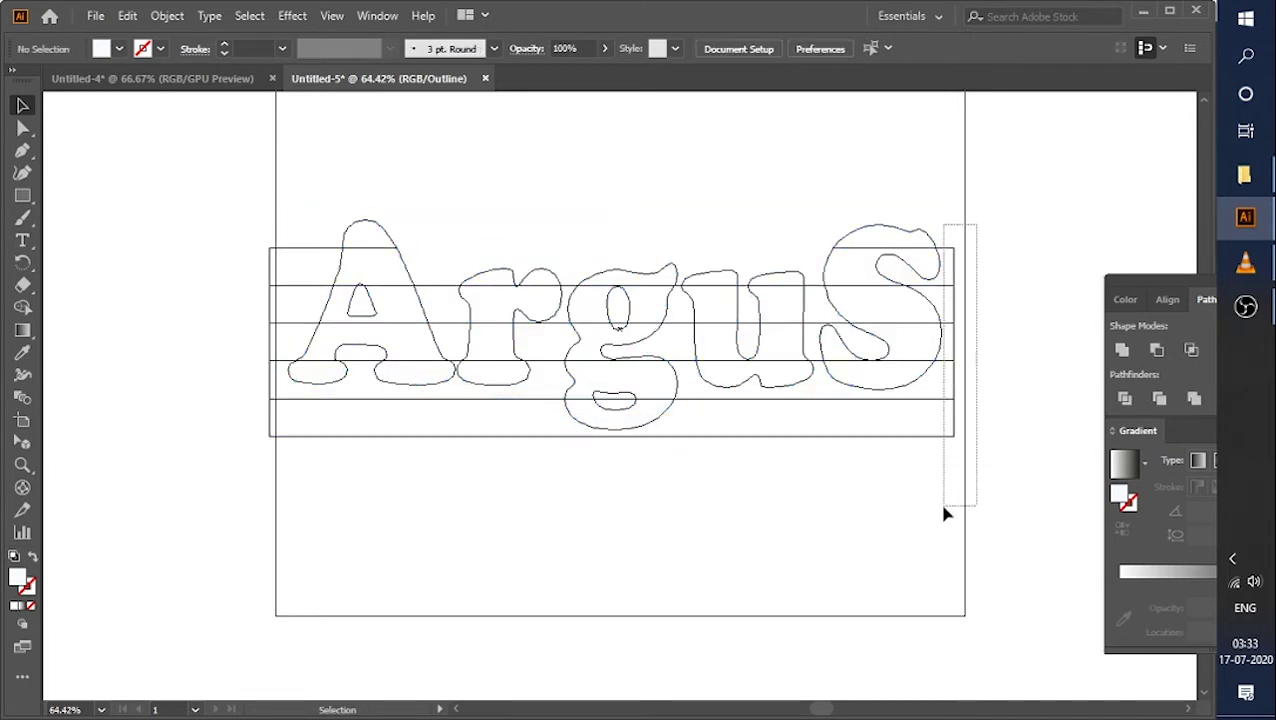
key("Delete")
left_click_drag(192, 182, 304, 490)
key("Delete")
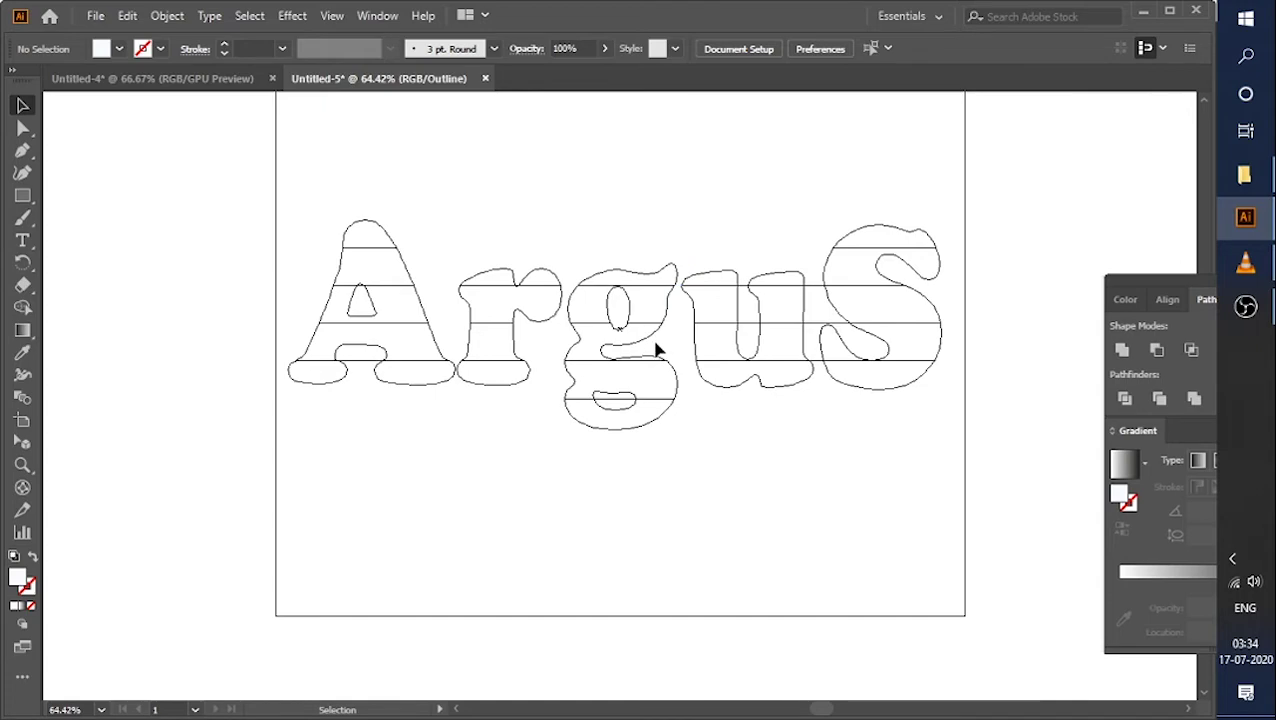
Zoom in to inspect the inner pieces of the g and A, then zoom back out.
scroll(655, 348, "up", 5)
scroll(618, 333, "up", 3)
scroll(653, 356, "down", 5)
scroll(638, 356, "down", 2)
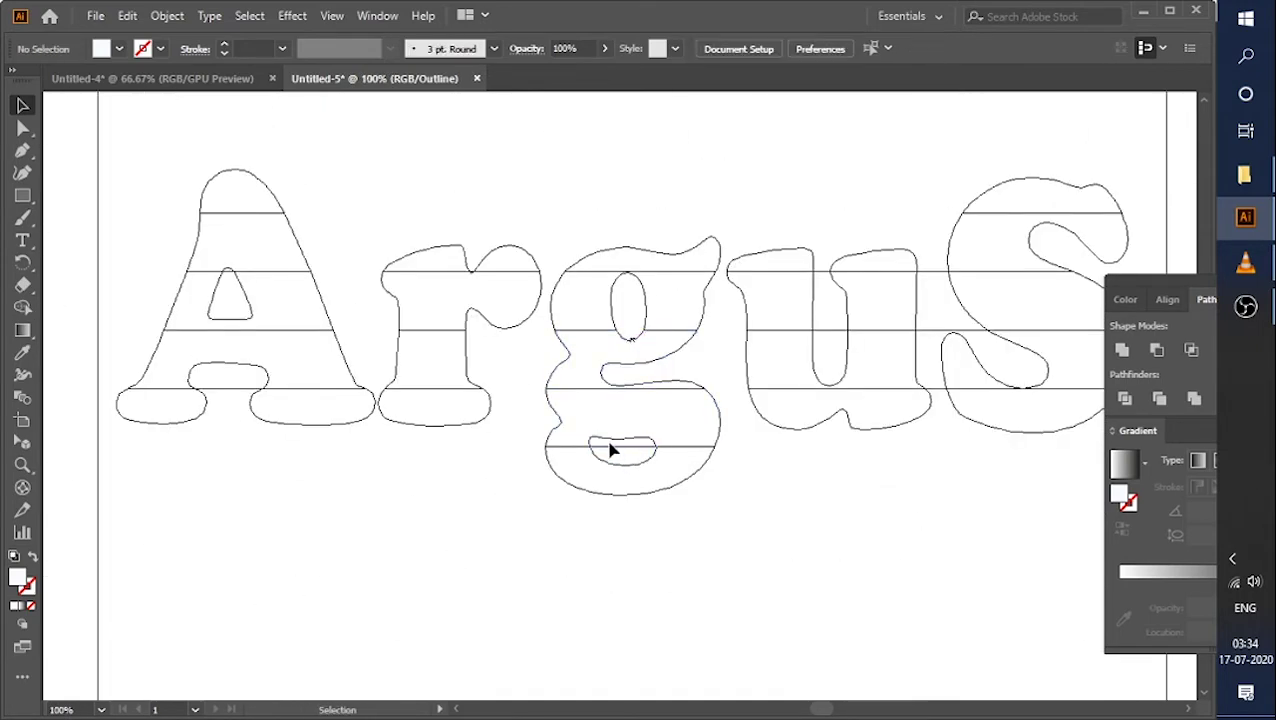
left_click(612, 450)
left_click(342, 389)
left_click(228, 378)
left_click(231, 307)
left_click(221, 285)
left_click(250, 308)
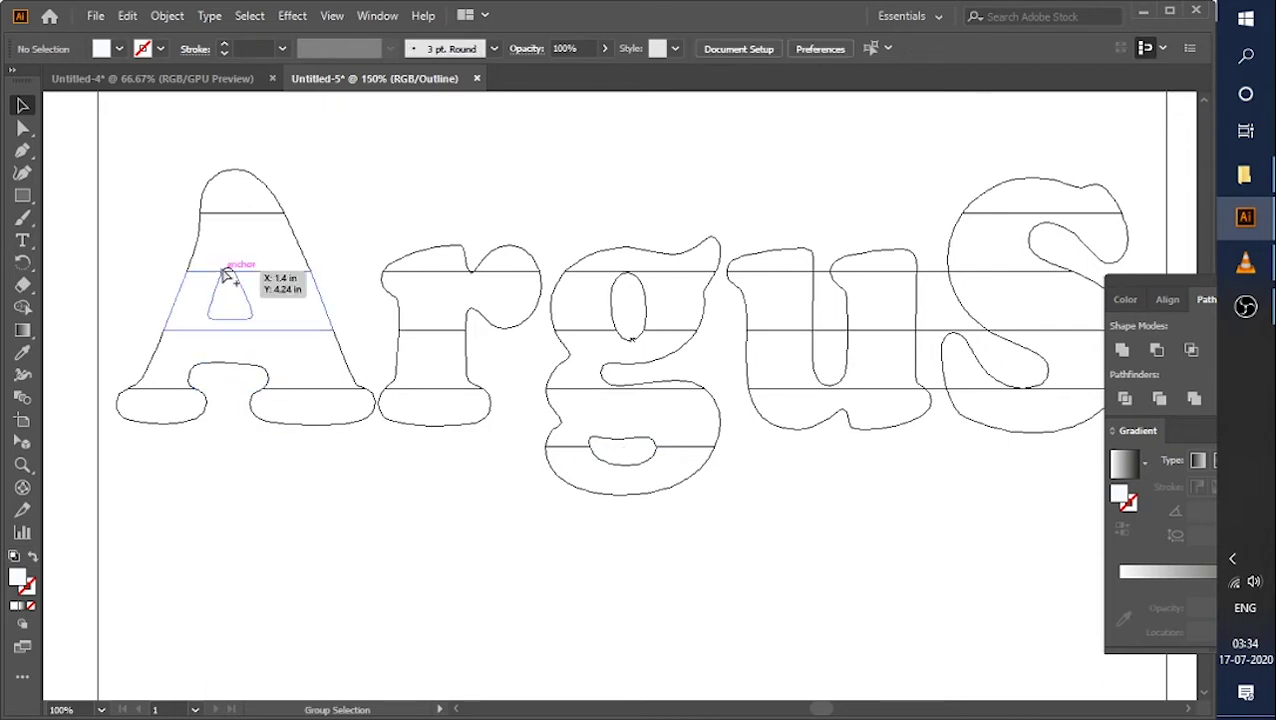
scroll(224, 271, "up", 5, "alt")
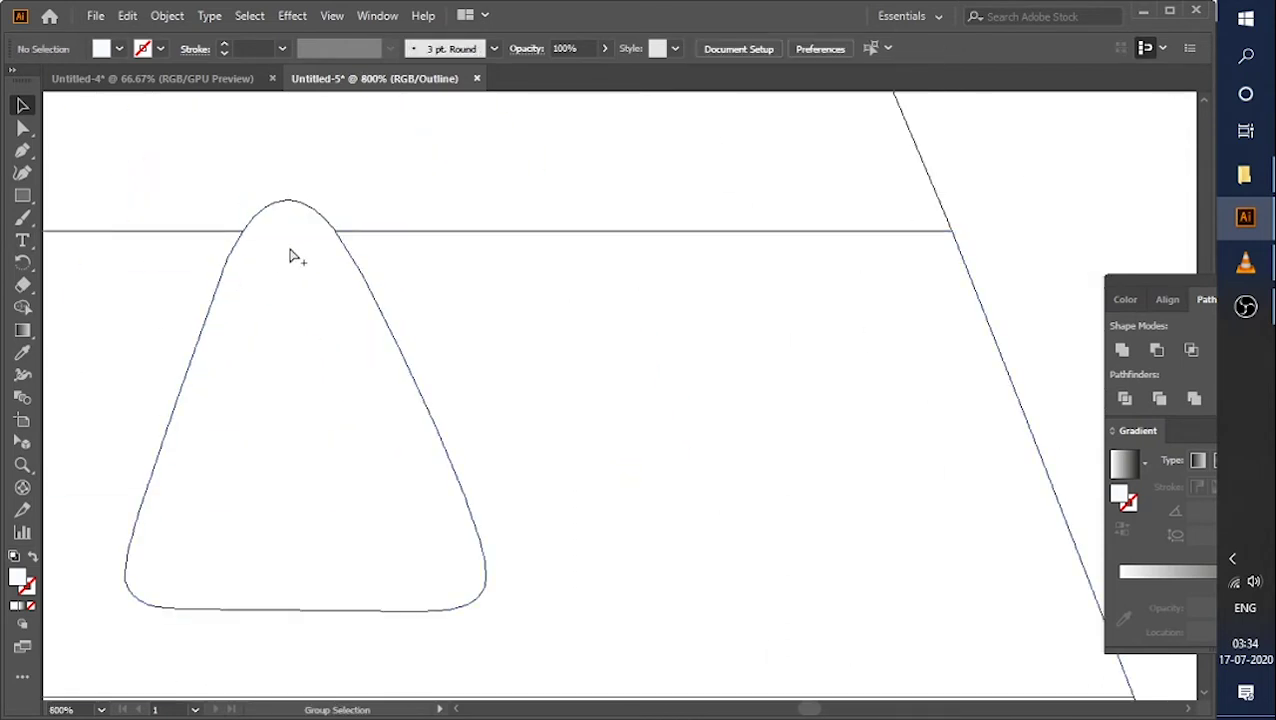
key("ctrl+1")
scroll(668, 390, "right", 5)
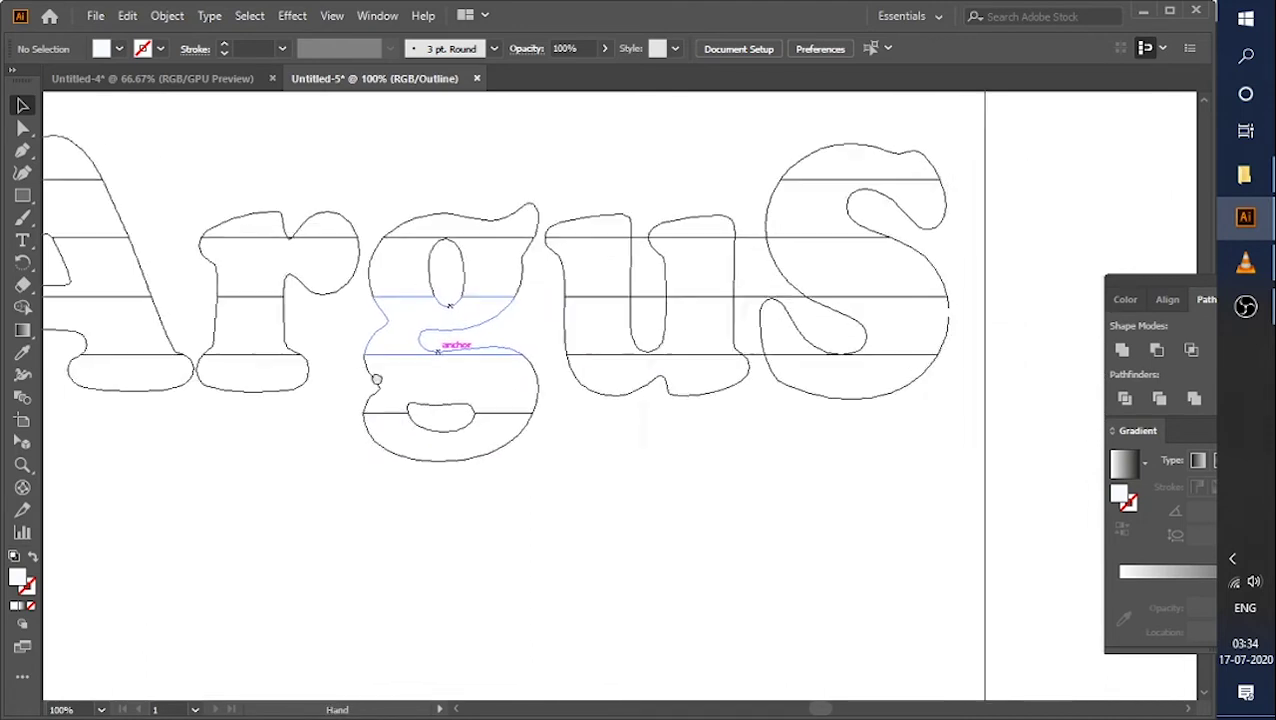
scroll(620, 330, "right", 1)
Delete the stray paths inside and beside the u and inside the S.
left_click(591, 333)
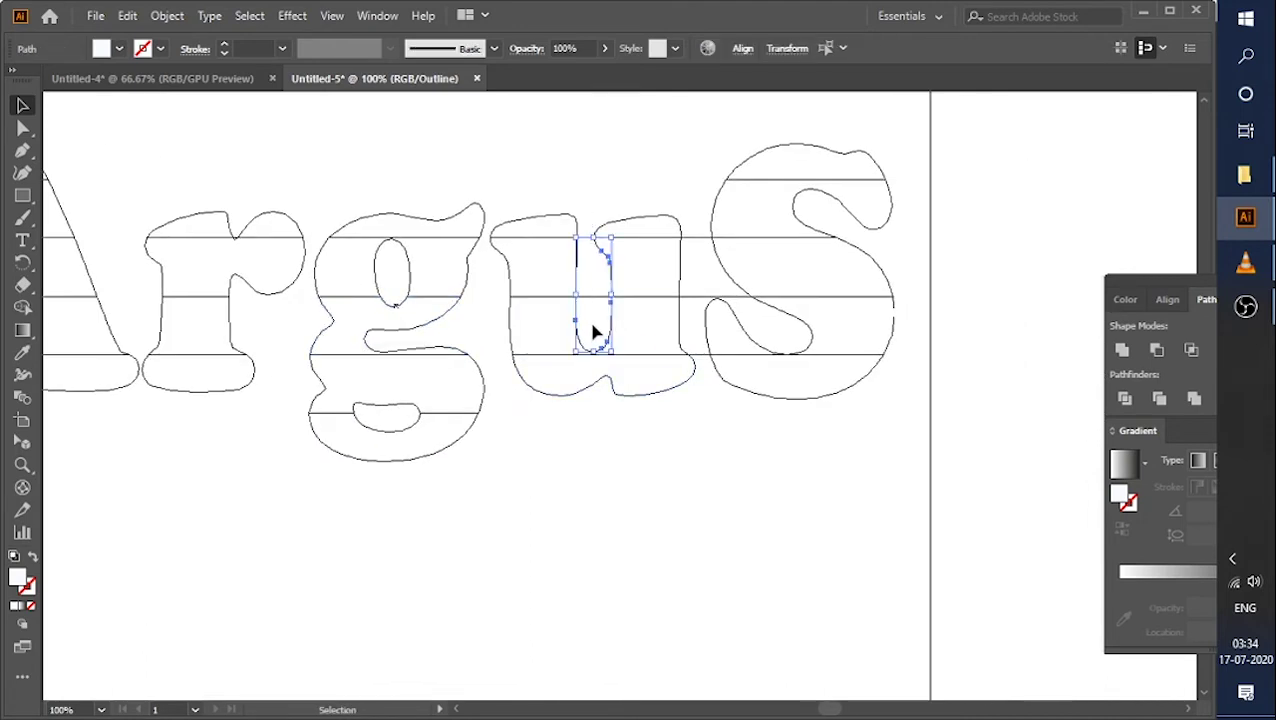
key("Delete")
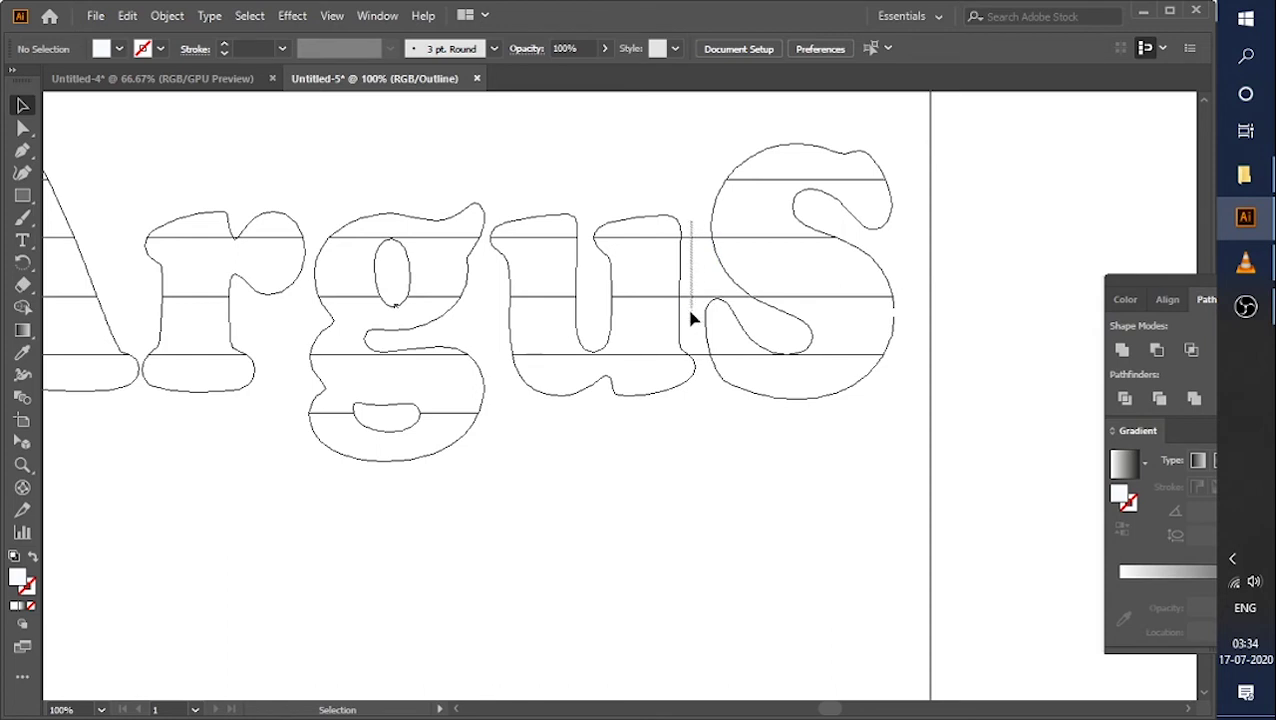
left_click(690, 318)
key("Delete")
left_click(866, 214)
key("Delete")
scroll(817, 316, "down", 5)
scroll(818, 316, "up", 4)
scroll(817, 316, "down", 3)
Group the slice pieces of the top four strips, one row at a time.
scroll(737, 318, "up", 2)
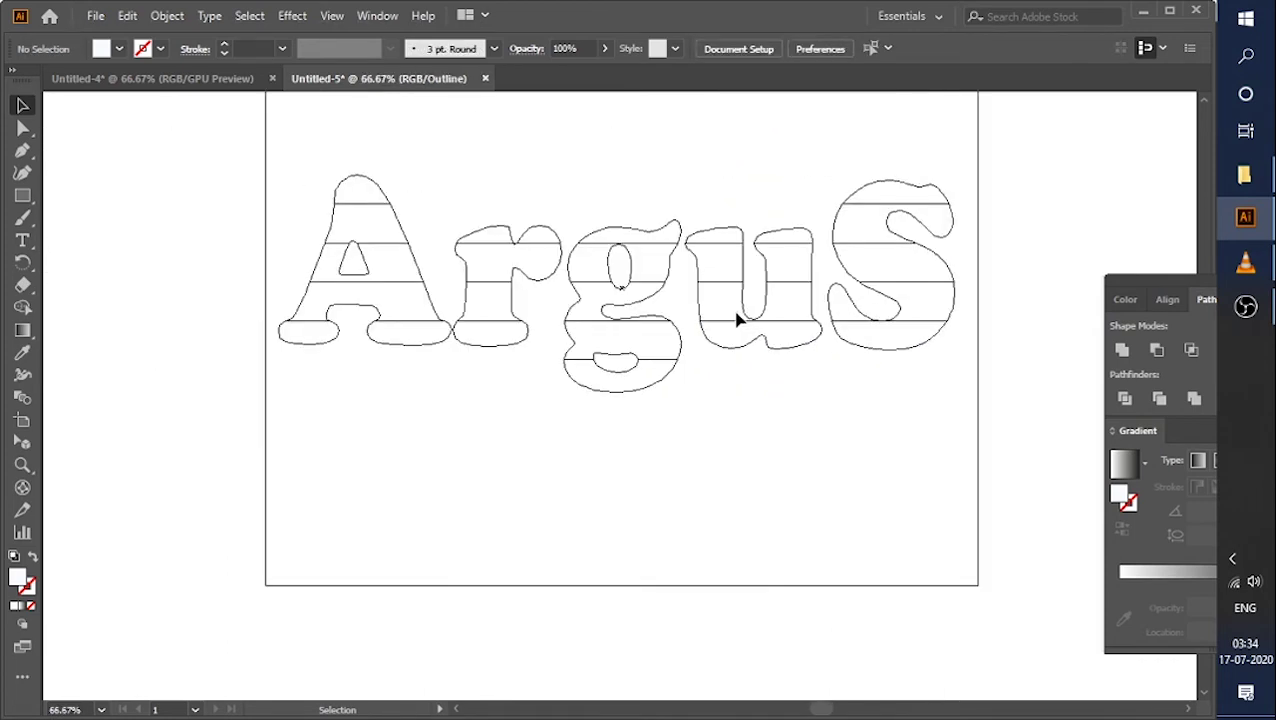
left_click_drag(302, 162, 978, 186)
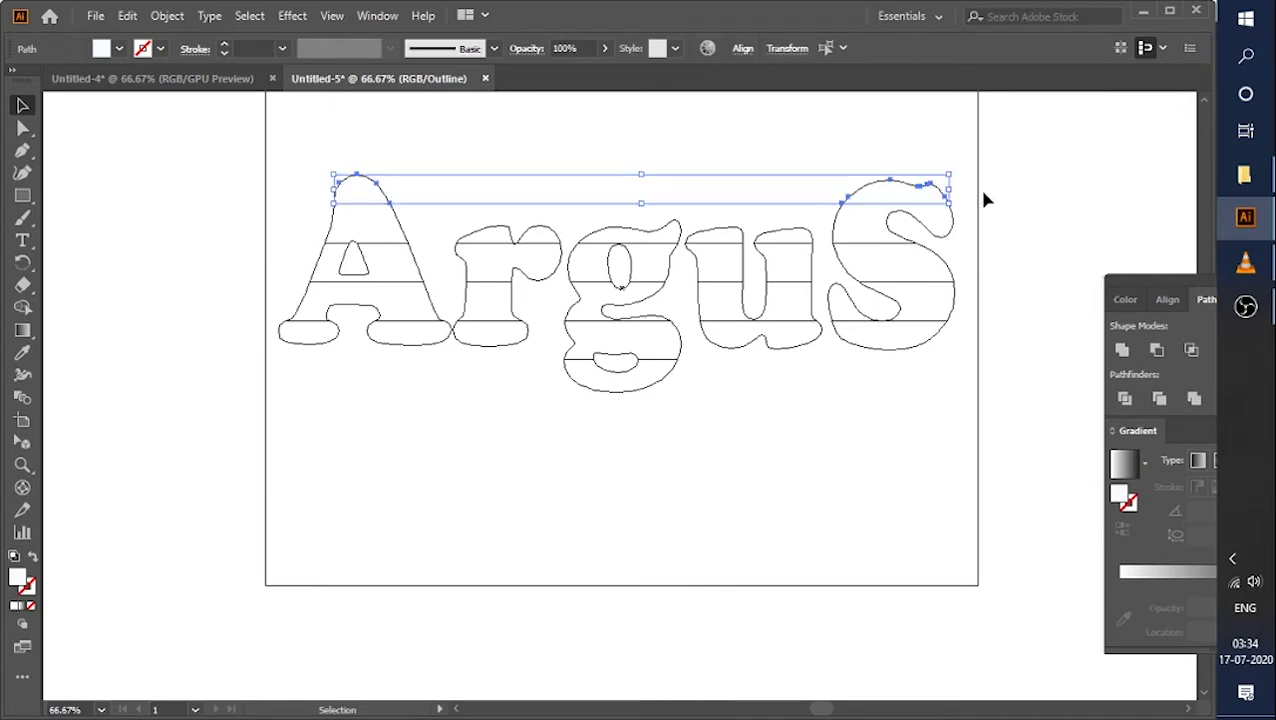
key("v")
left_click_drag(296, 226, 973, 238)
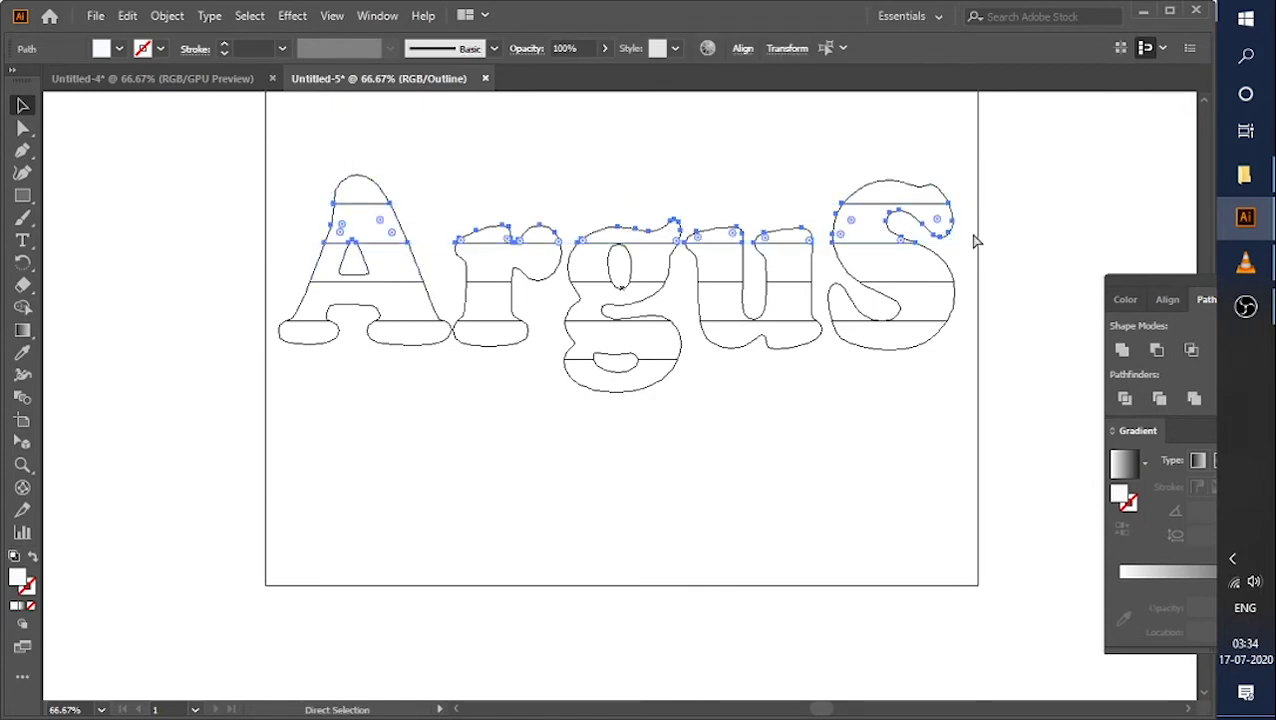
left_click_drag(318, 283, 985, 268)
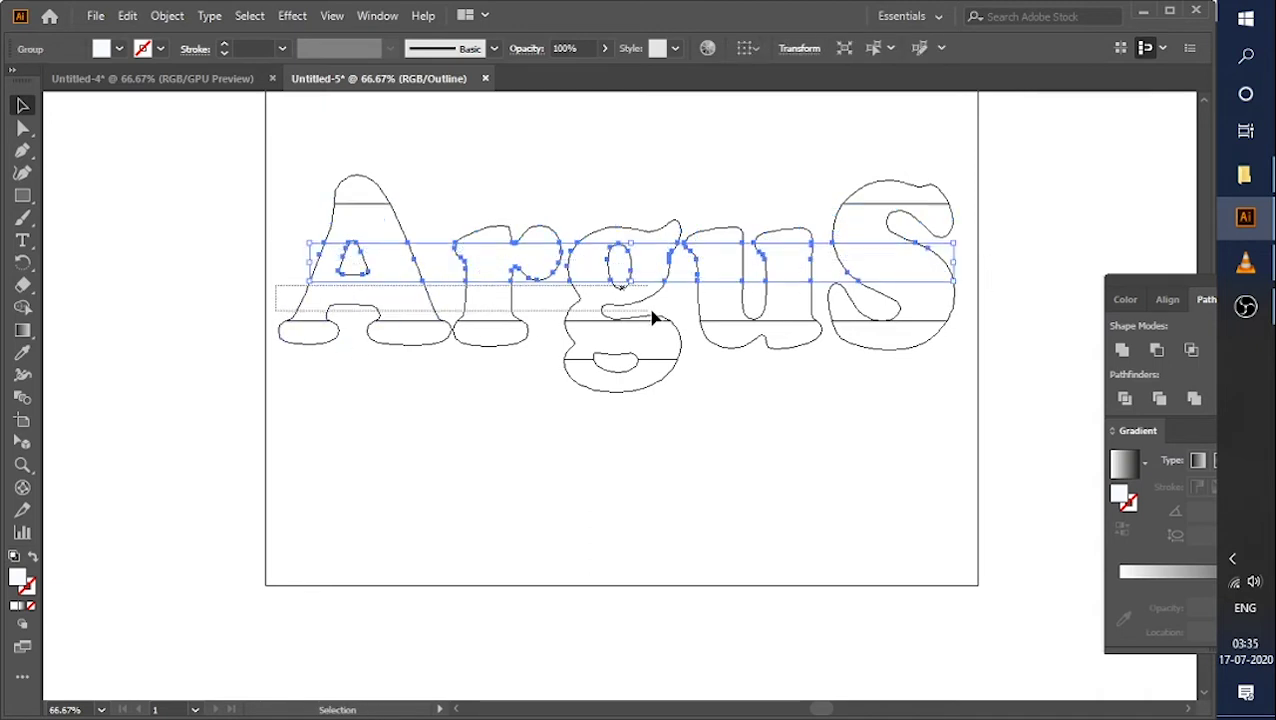
left_click_drag(310, 302, 967, 300)
key("a")
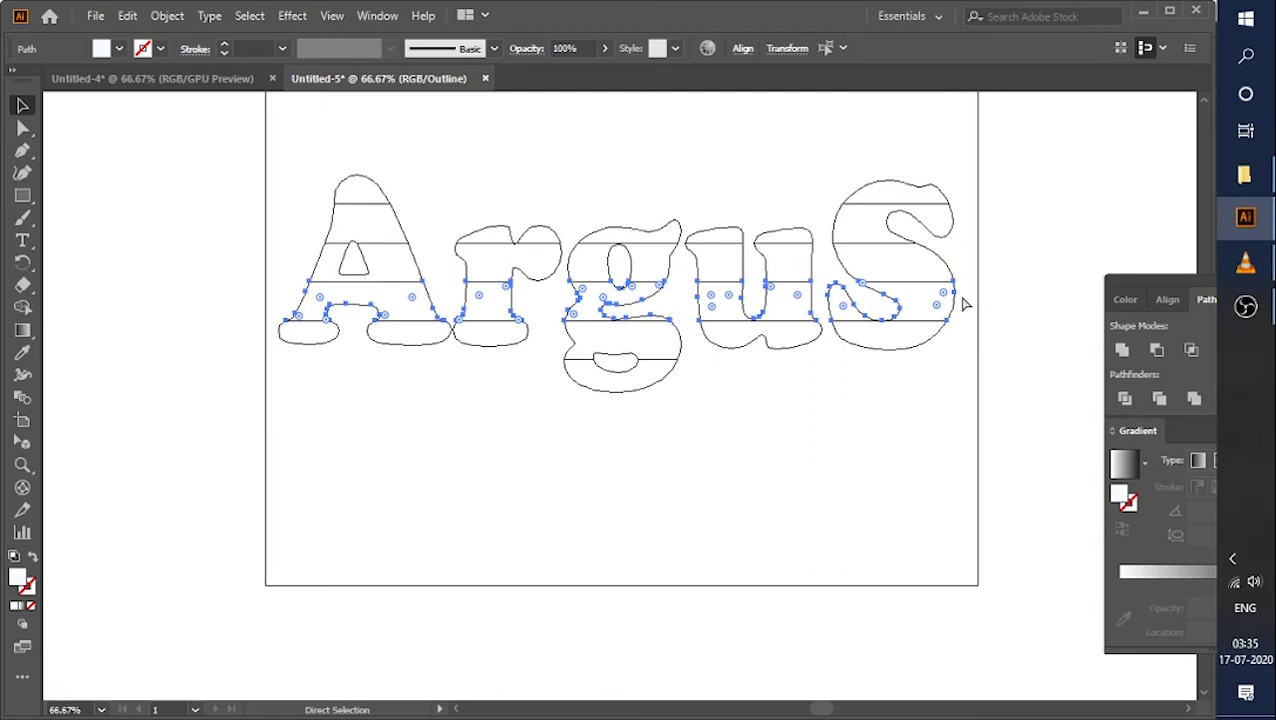
key("v")
Select the bottom strip pieces along the letter bases, including the g.
mouse_move(247, 339)
left_mouse_down()
mouse_move(928, 352)
mouse_move(242, 350)
mouse_move(920, 359)
left_mouse_up()
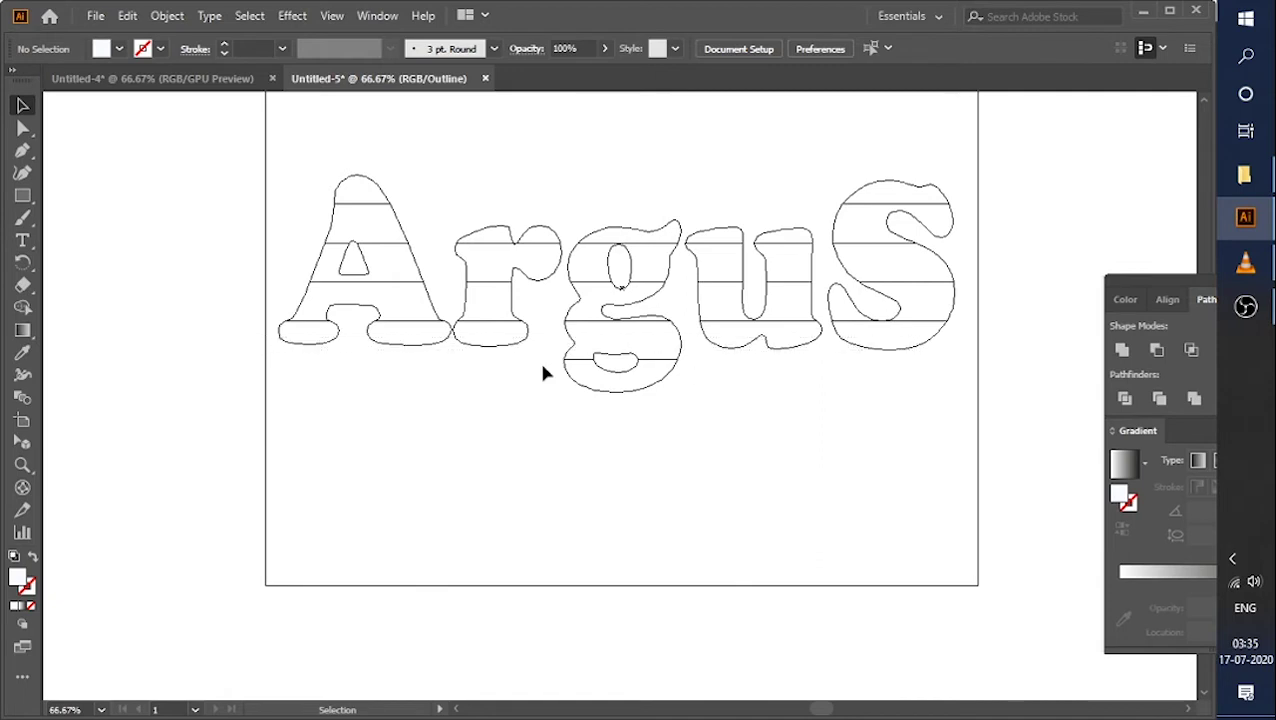
left_click_drag(252, 327, 953, 334)
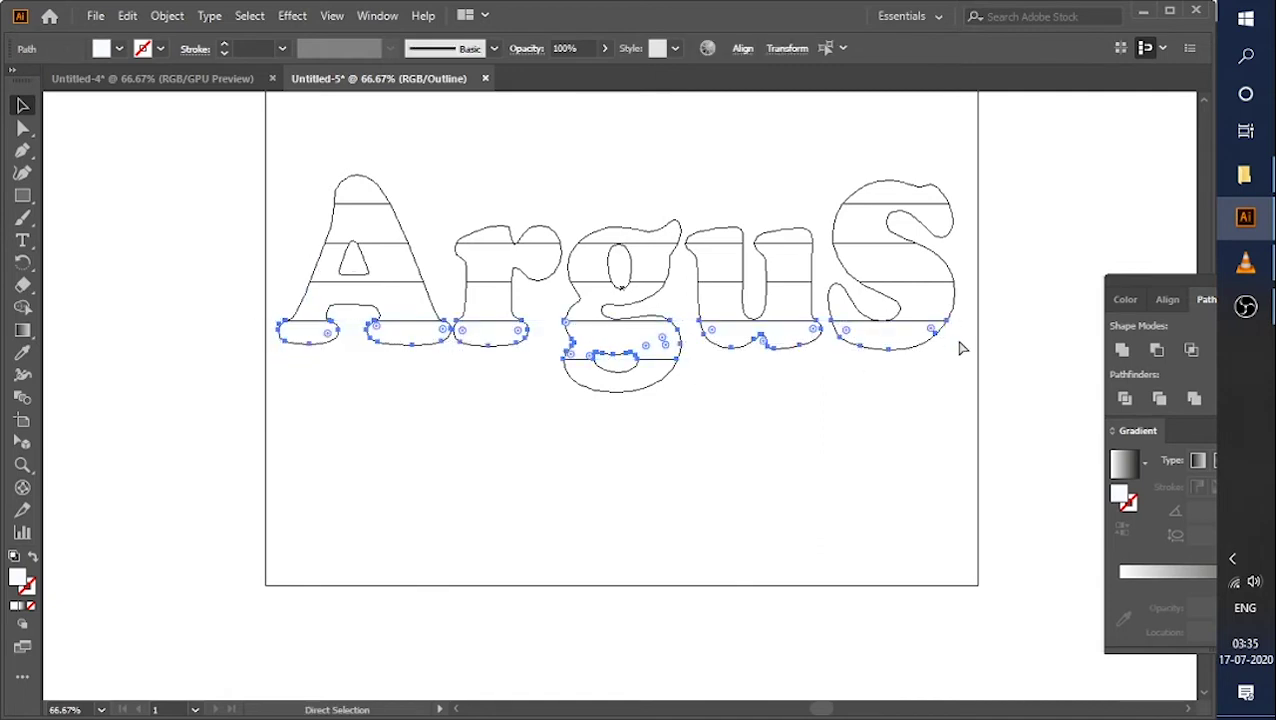
left_click(570, 384)
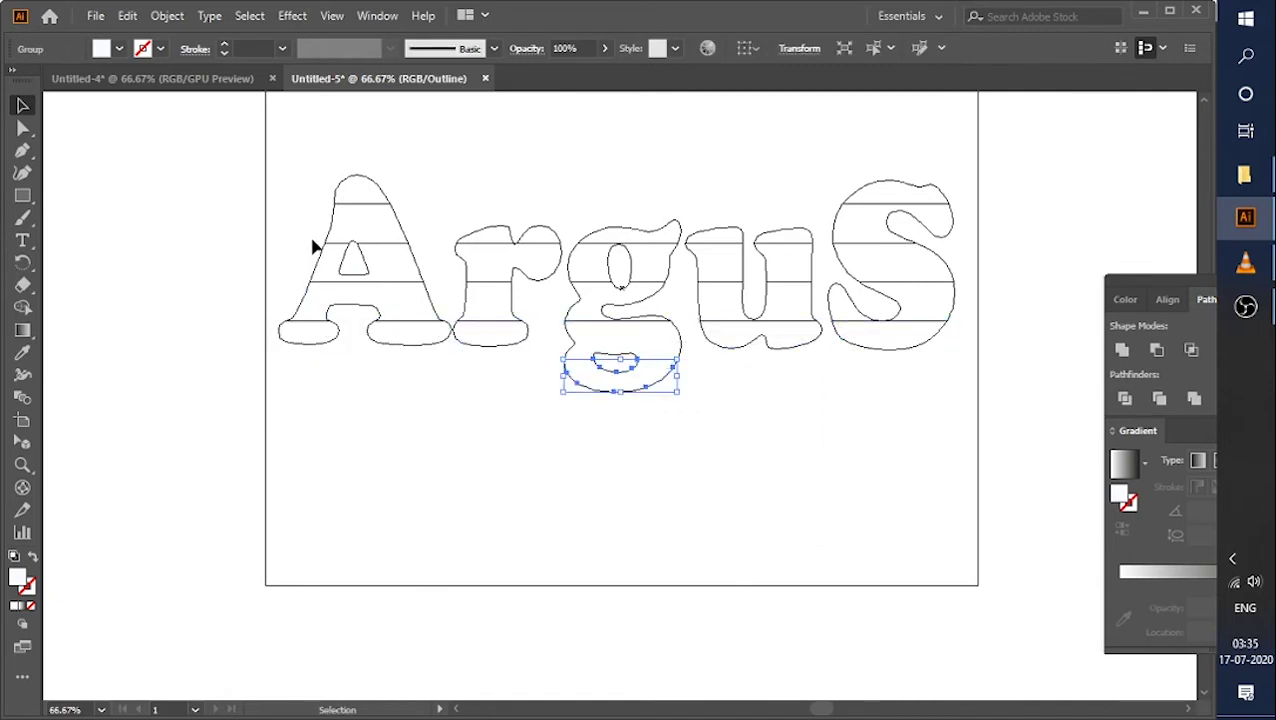
left_click(332, 15)
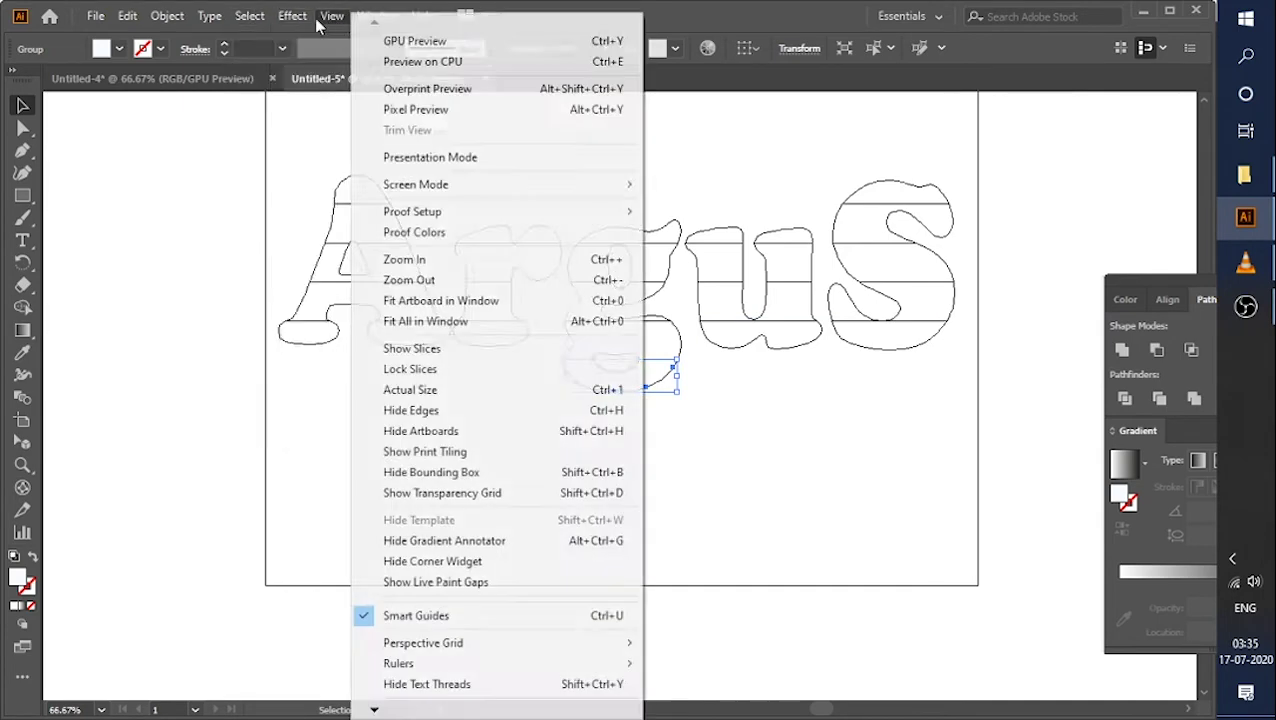
Return to full-colour Preview and shift-select the Argus strip groups, including the A's bottom serifs.
left_click(422, 62)
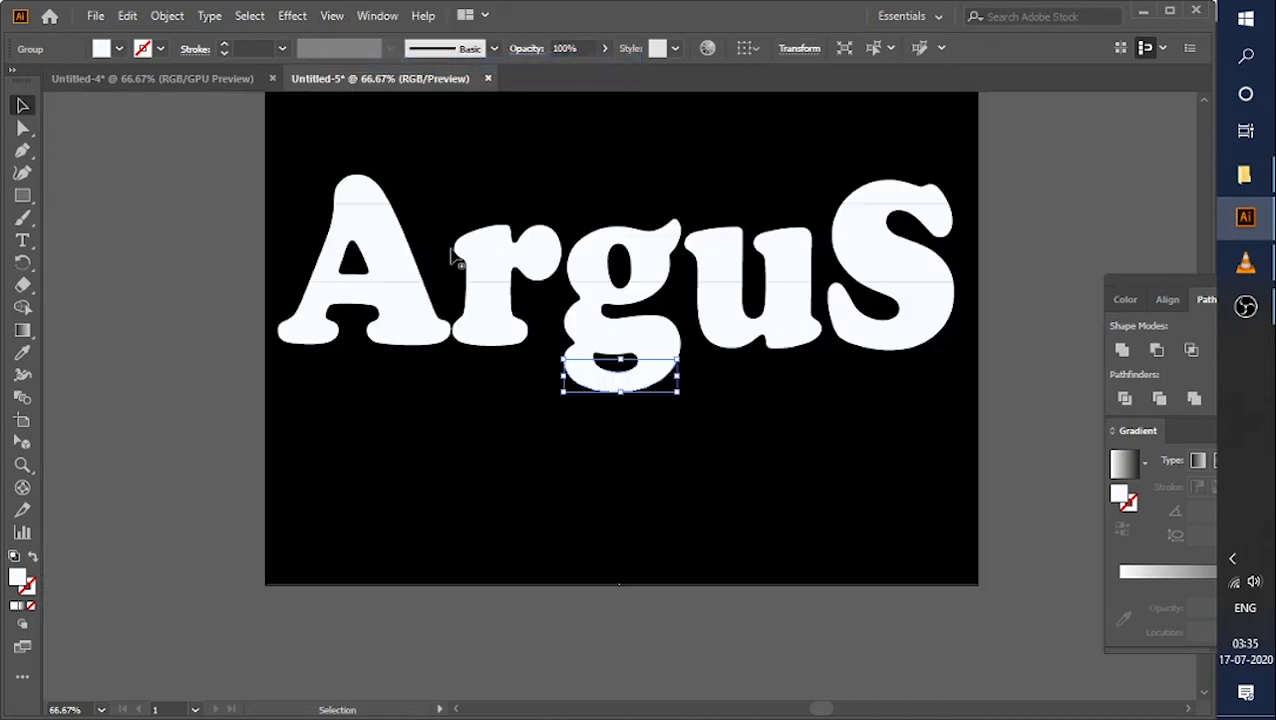
left_click(588, 470)
left_click(373, 193, "shift")
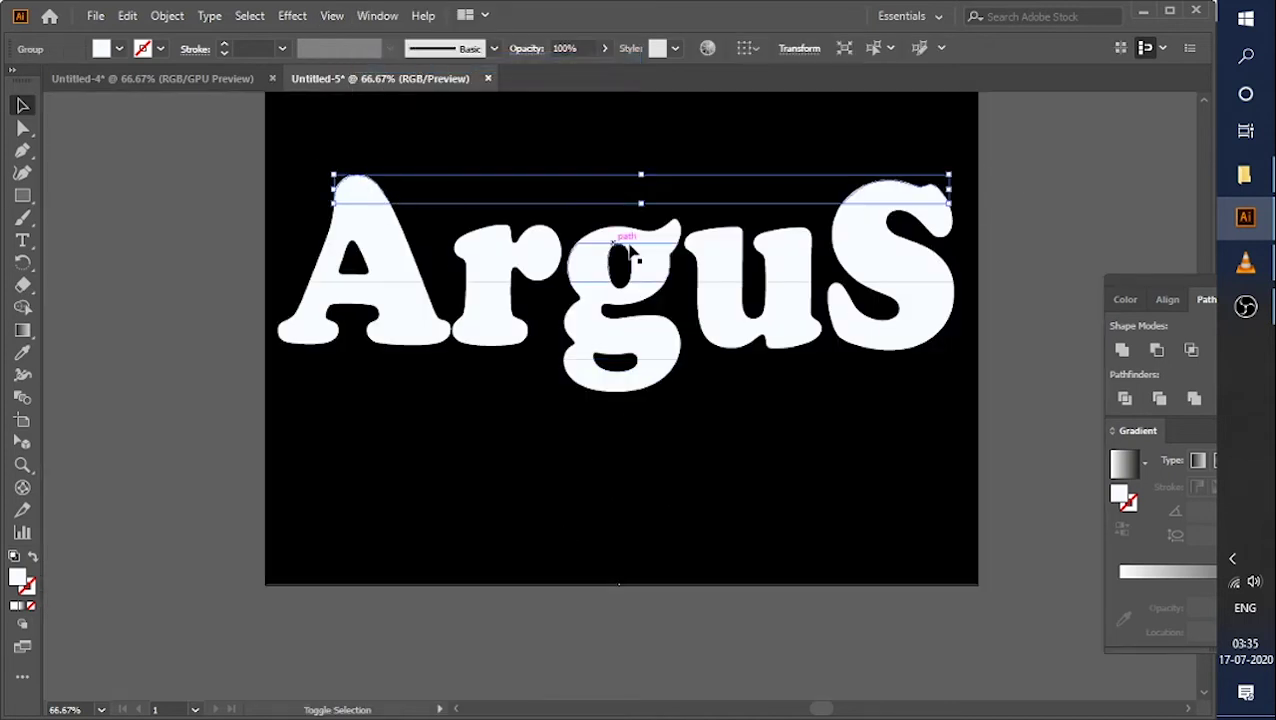
left_click(372, 266, "shift")
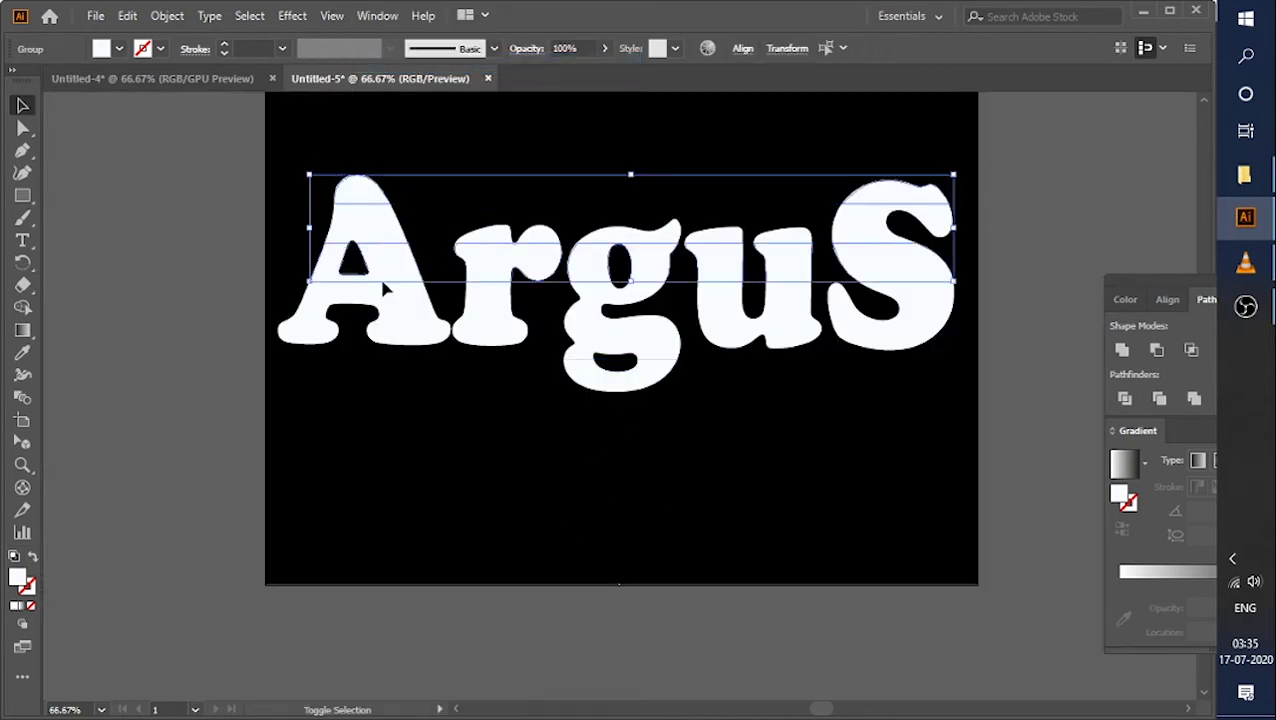
left_click(397, 333, "shift")
left_click(292, 371)
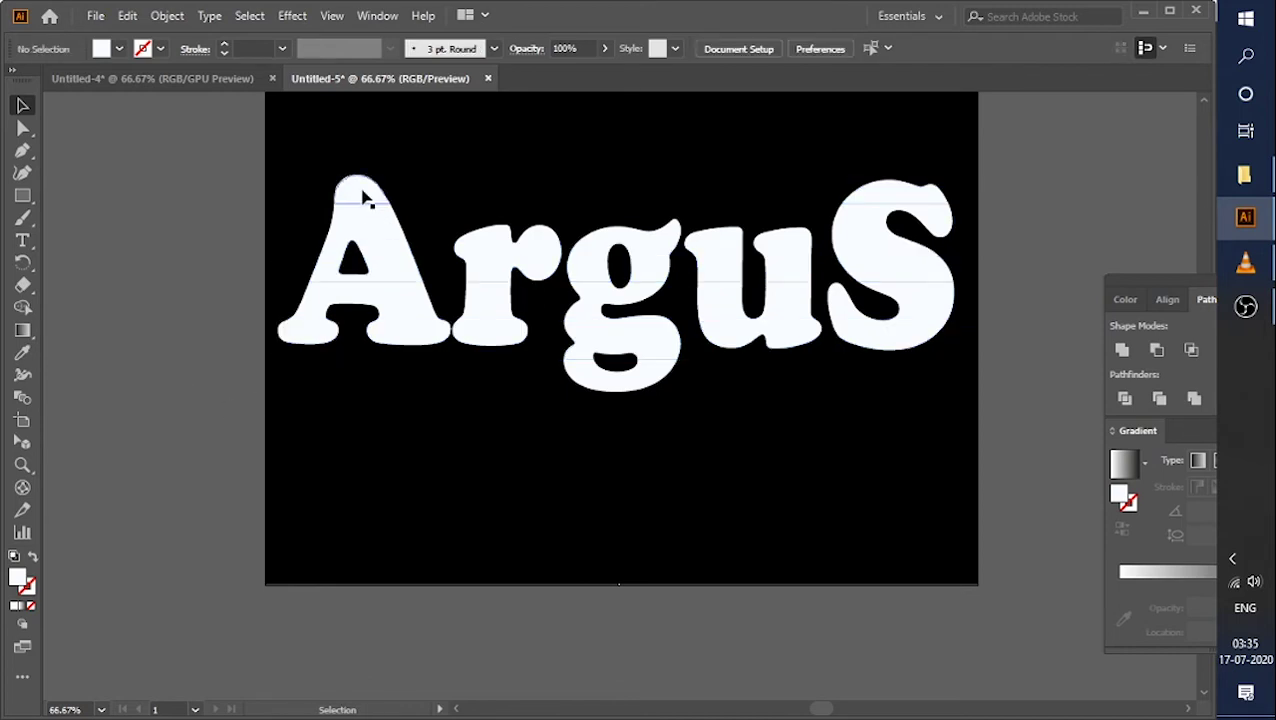
left_click(366, 196, "shift")
left_click(377, 260, "shift")
left_click(397, 334, "shift")
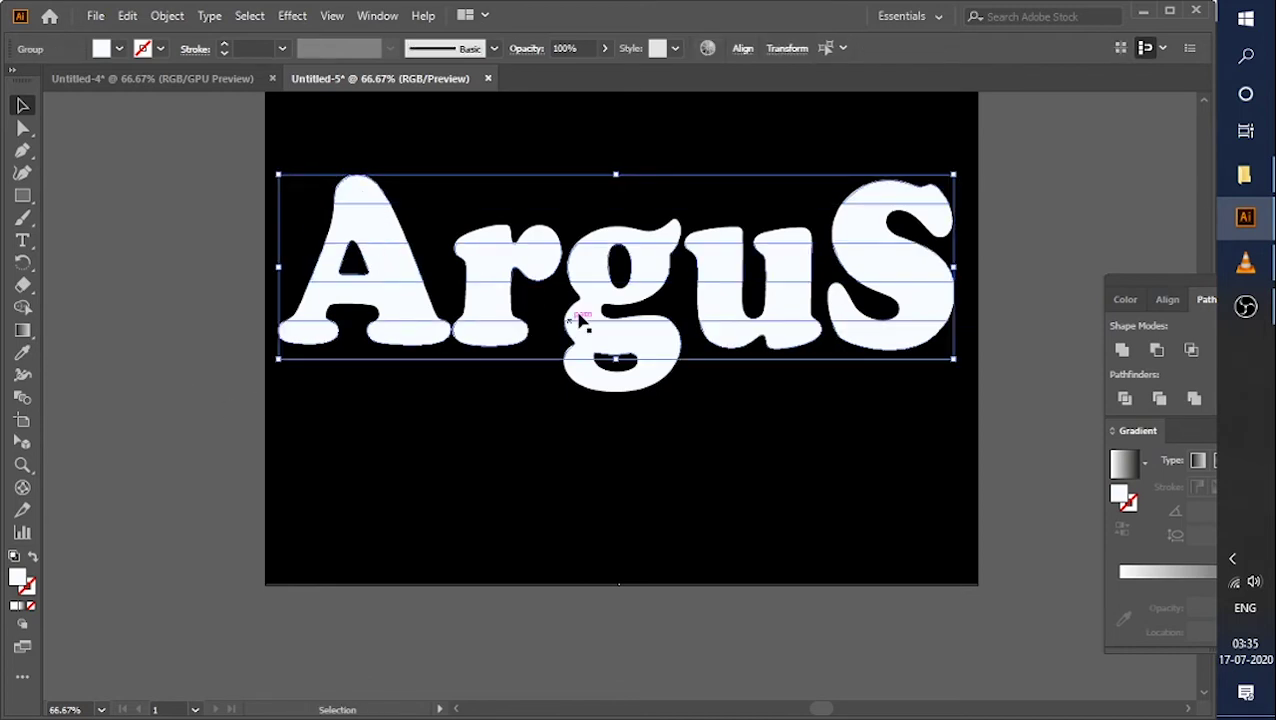
left_click(292, 15)
mouse_move(308, 122)
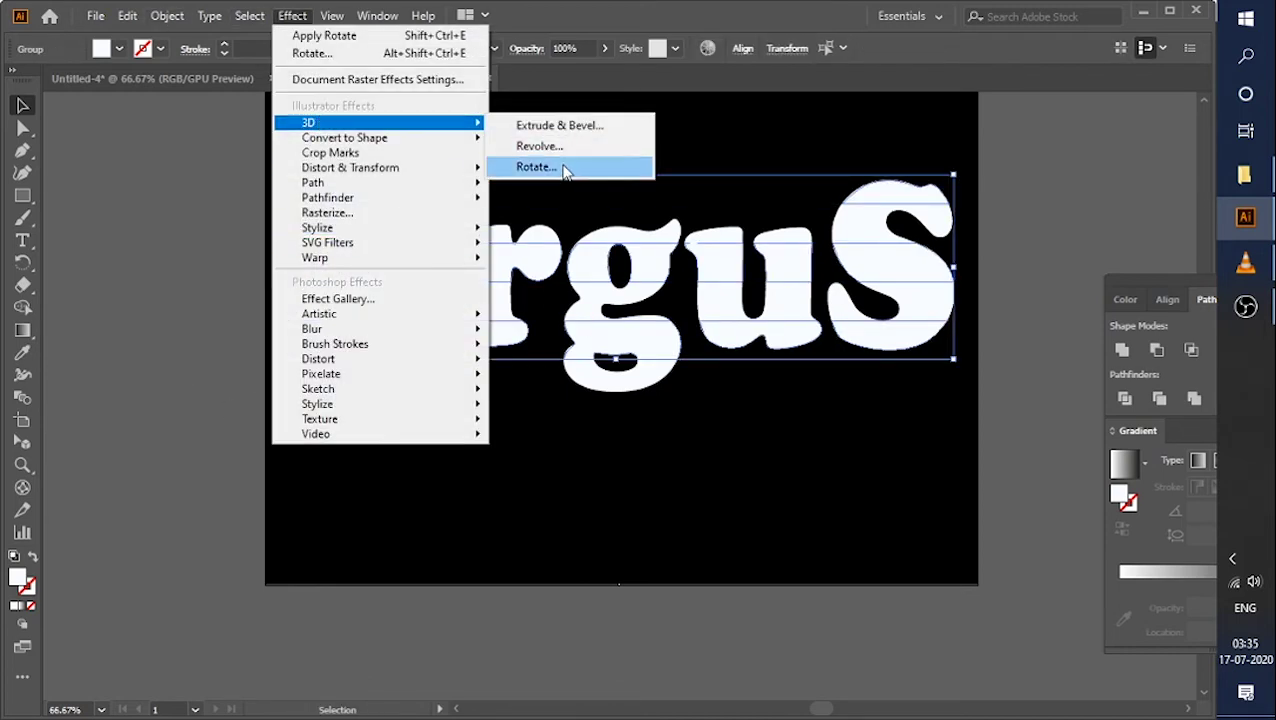
Apply a 3D Rotate effect with Isometric Top position to the selected strips.
left_click(533, 165)
left_click(645, 441)
left_click(738, 124)
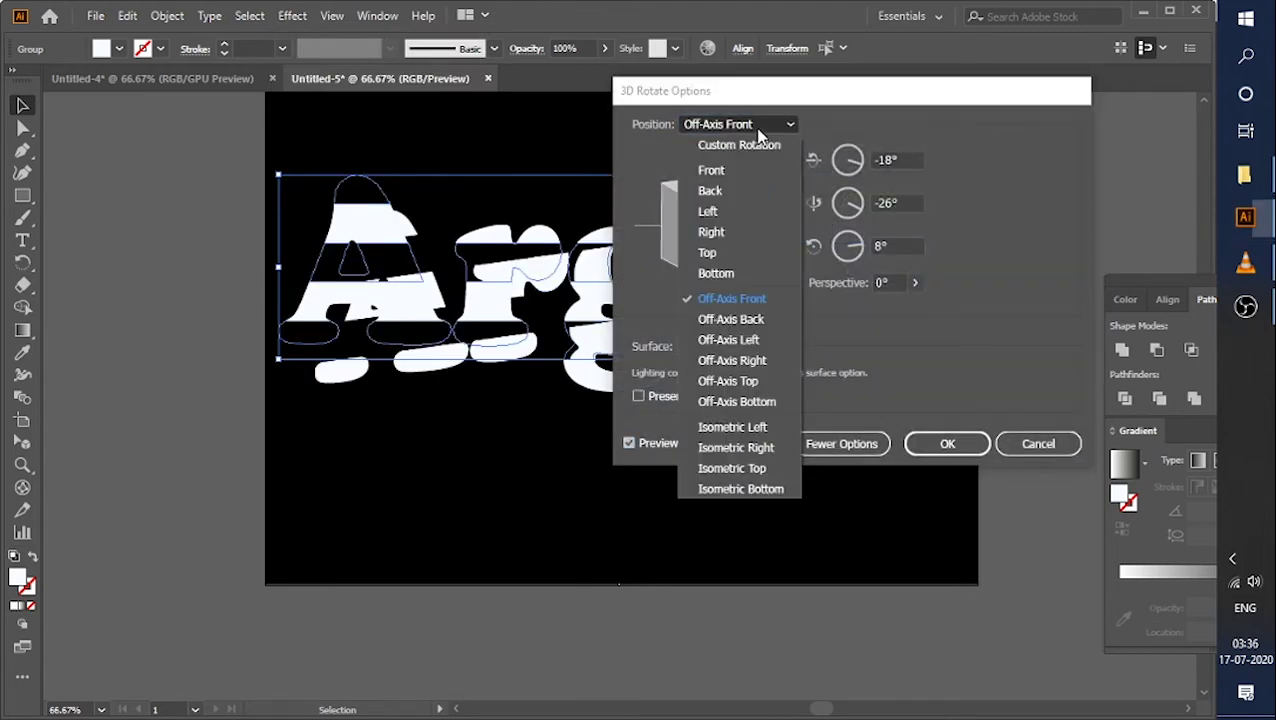
left_click(740, 465)
left_click(945, 443)
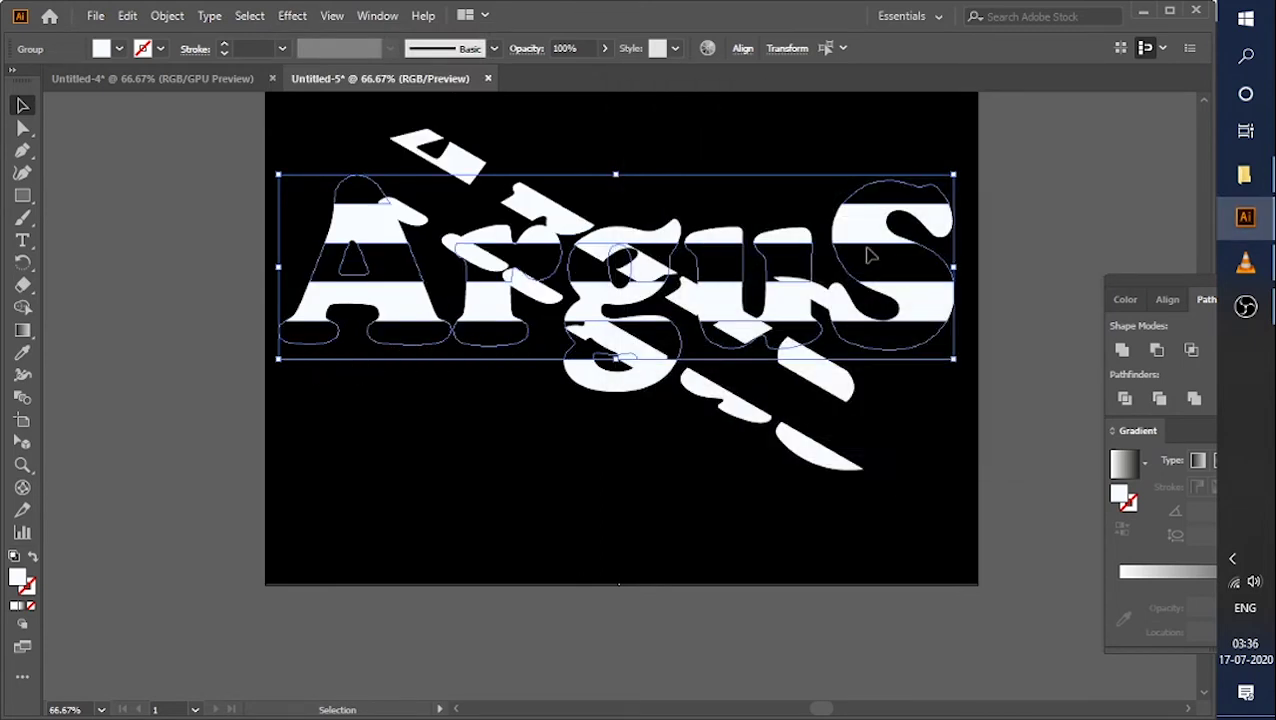
Select the remaining flat horizontal strips, including the lower g piece.
left_click(343, 378)
left_click(358, 235)
left_click(390, 295, "shift")
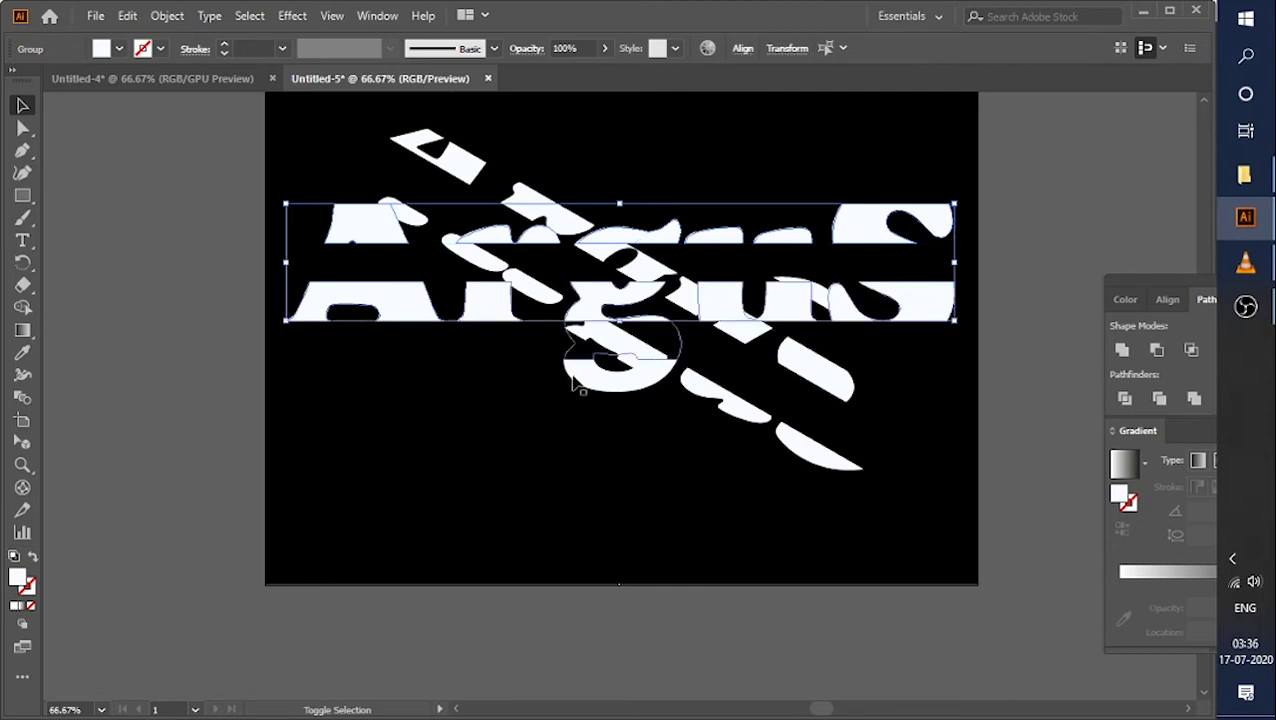
left_click(609, 394, "shift")
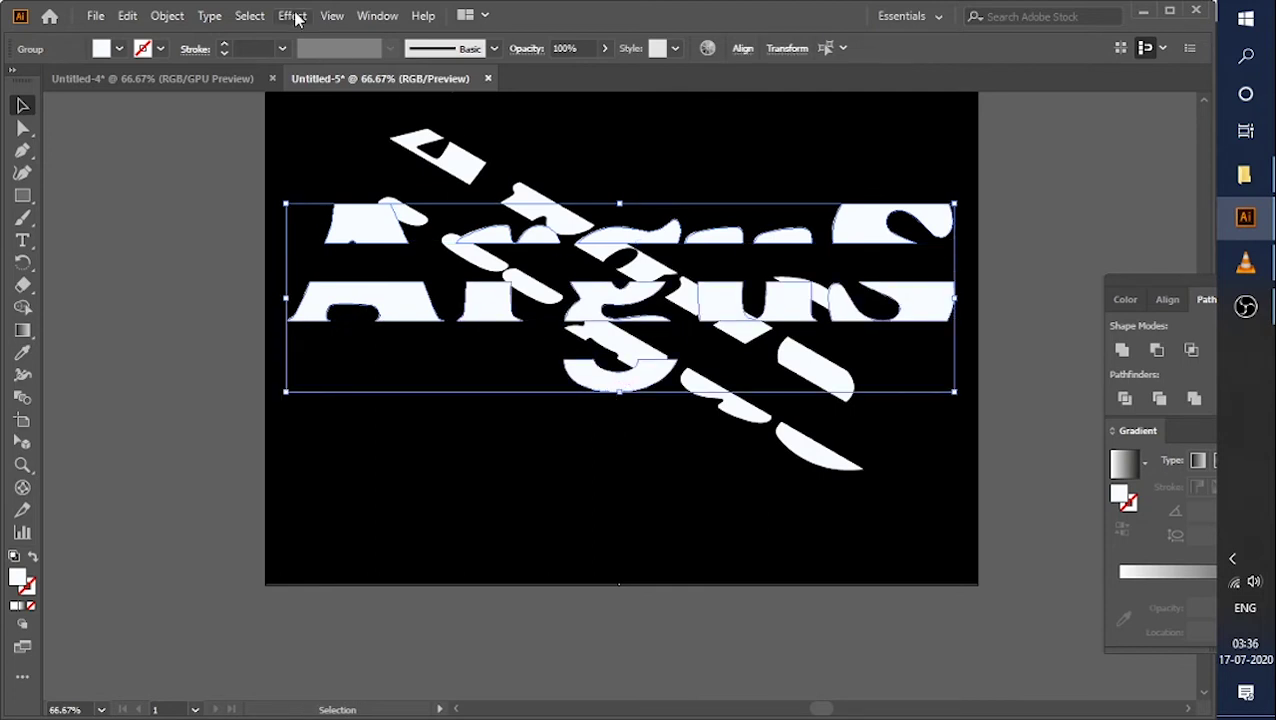
left_click(292, 16)
Rotate these strips to Isometric Left with Diffuse Shading and ambient light around 66%.
left_click(560, 162)
left_click(629, 443)
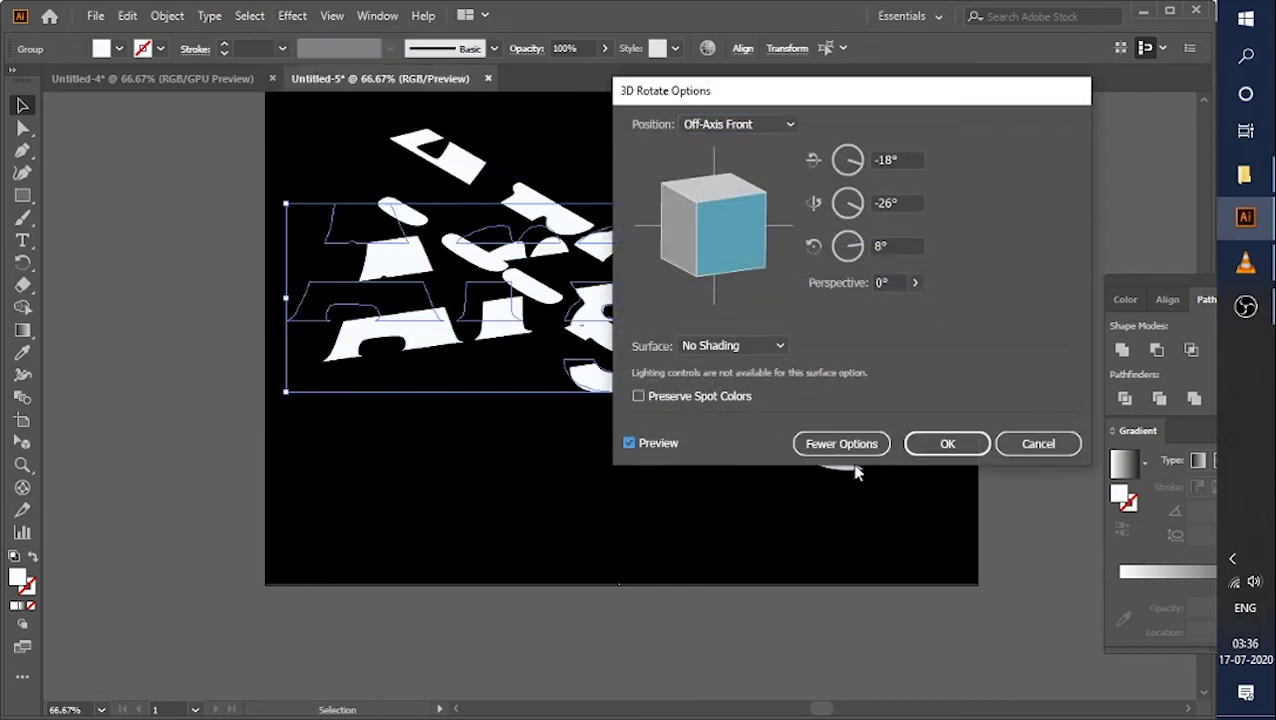
left_click(740, 124)
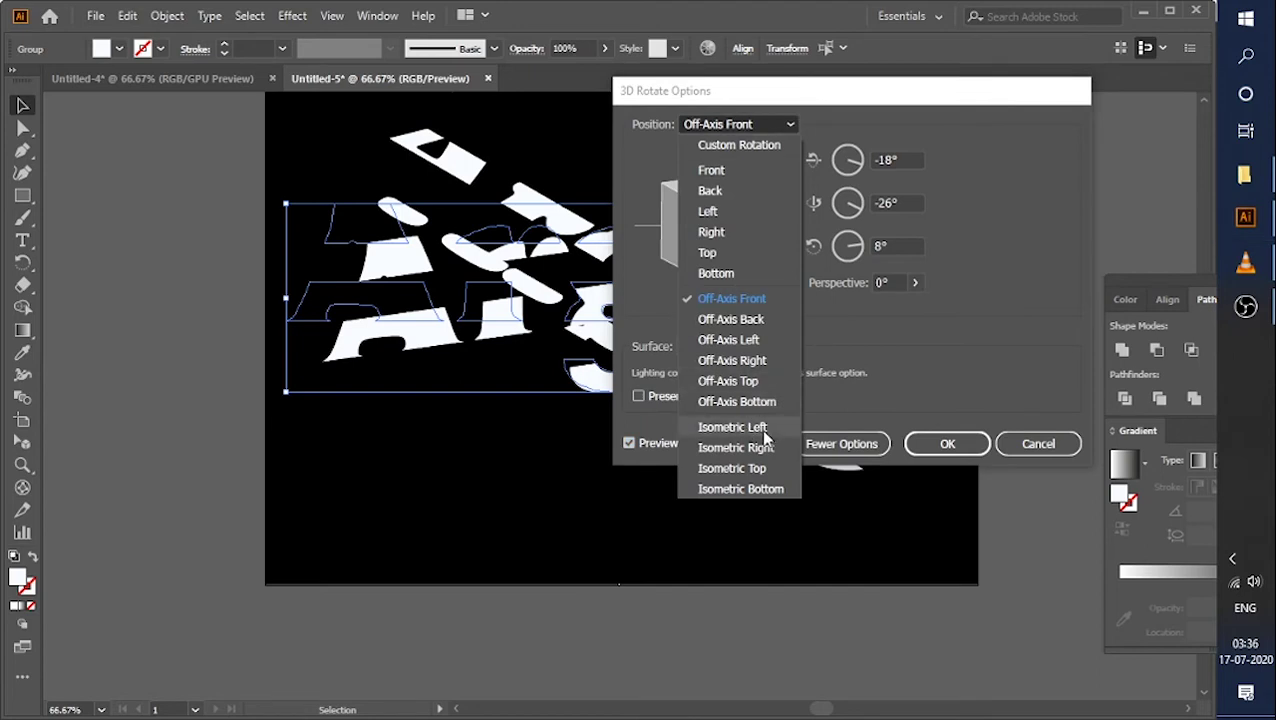
left_click(765, 430)
left_click(750, 346)
left_click(731, 395)
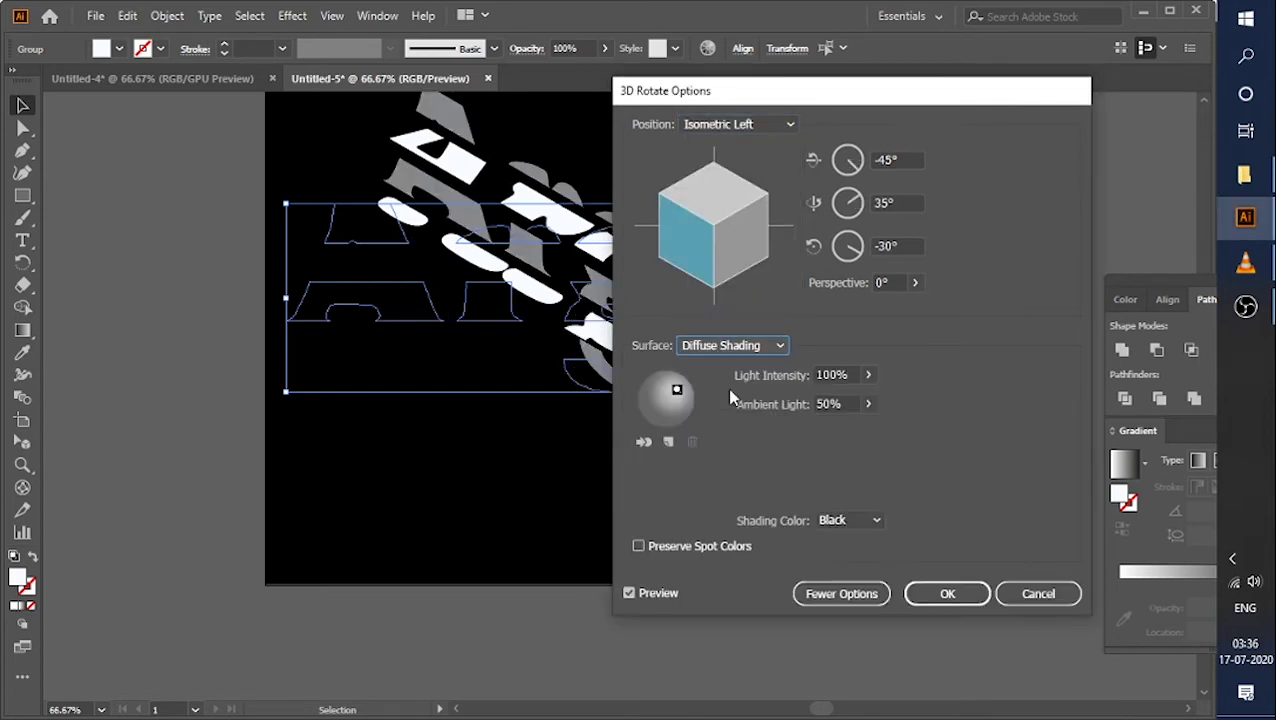
left_click(828, 404)
key("Down")
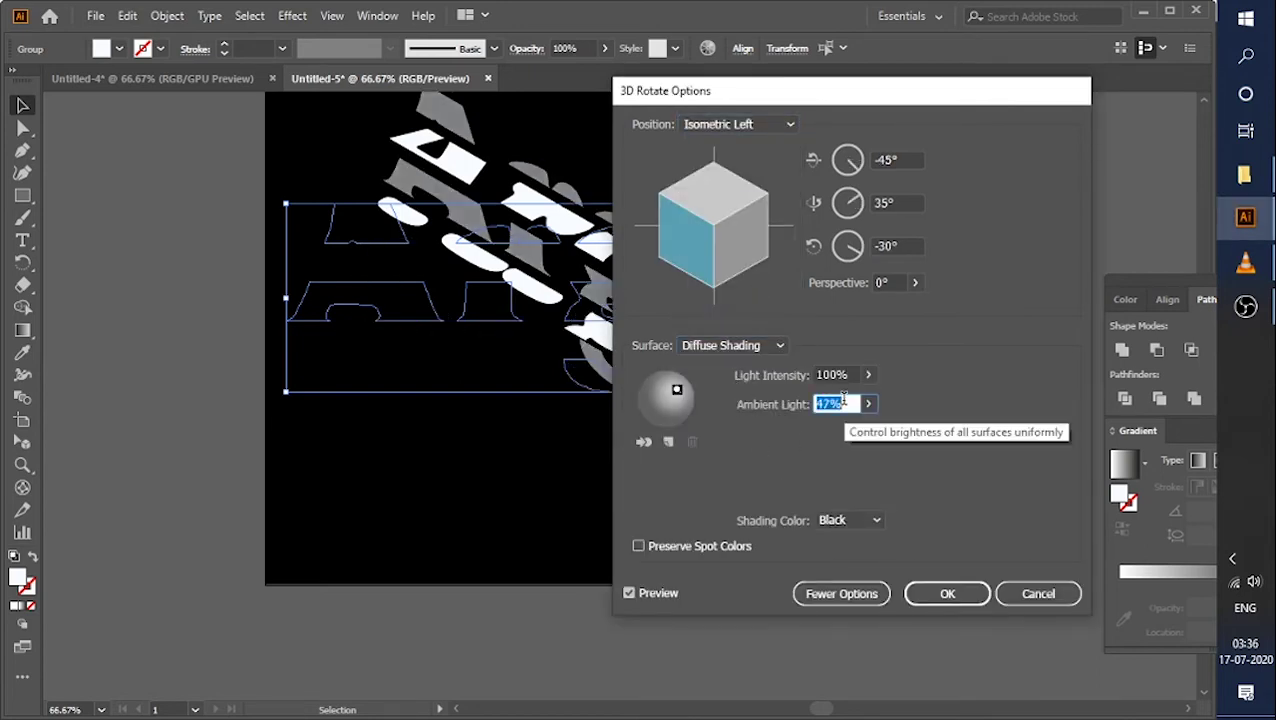
key("Down")
key("Down")
key("Down")
key("Up")
key("Up")
key("Up")
key("Up")
key("Up")
key("Up")
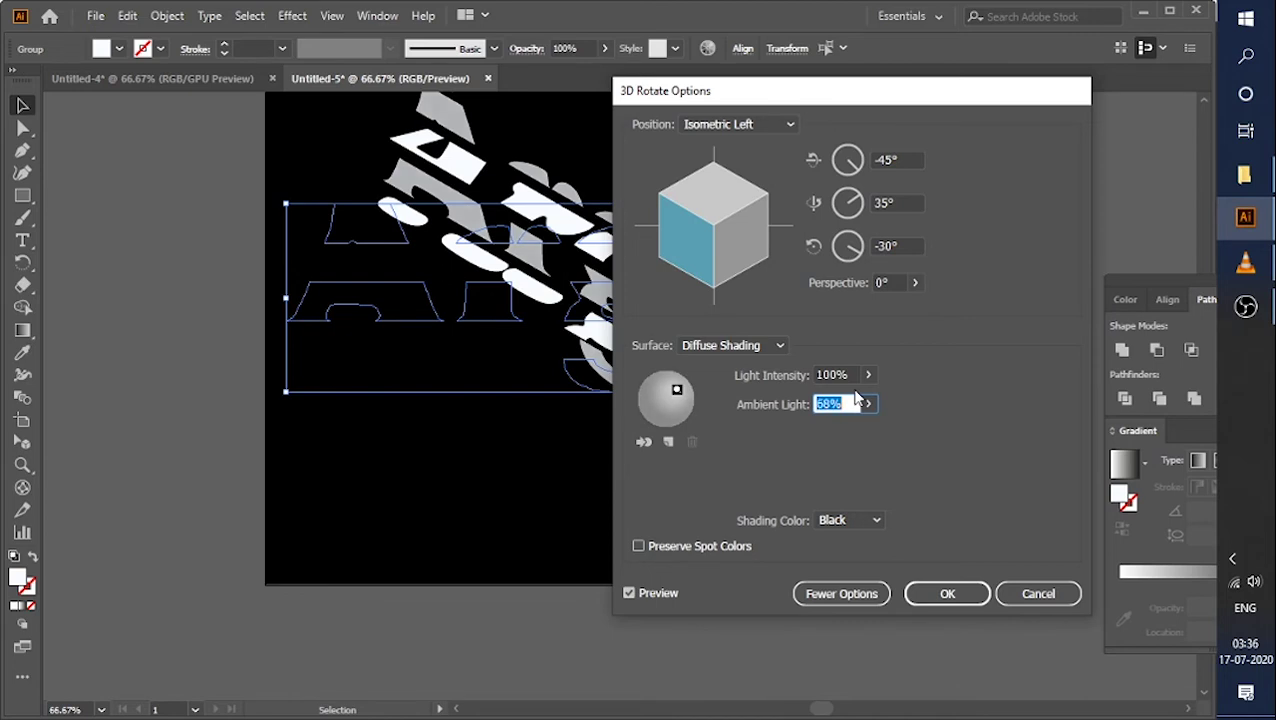
key("Up")
key("Up")
key("Up")
left_click(940, 596)
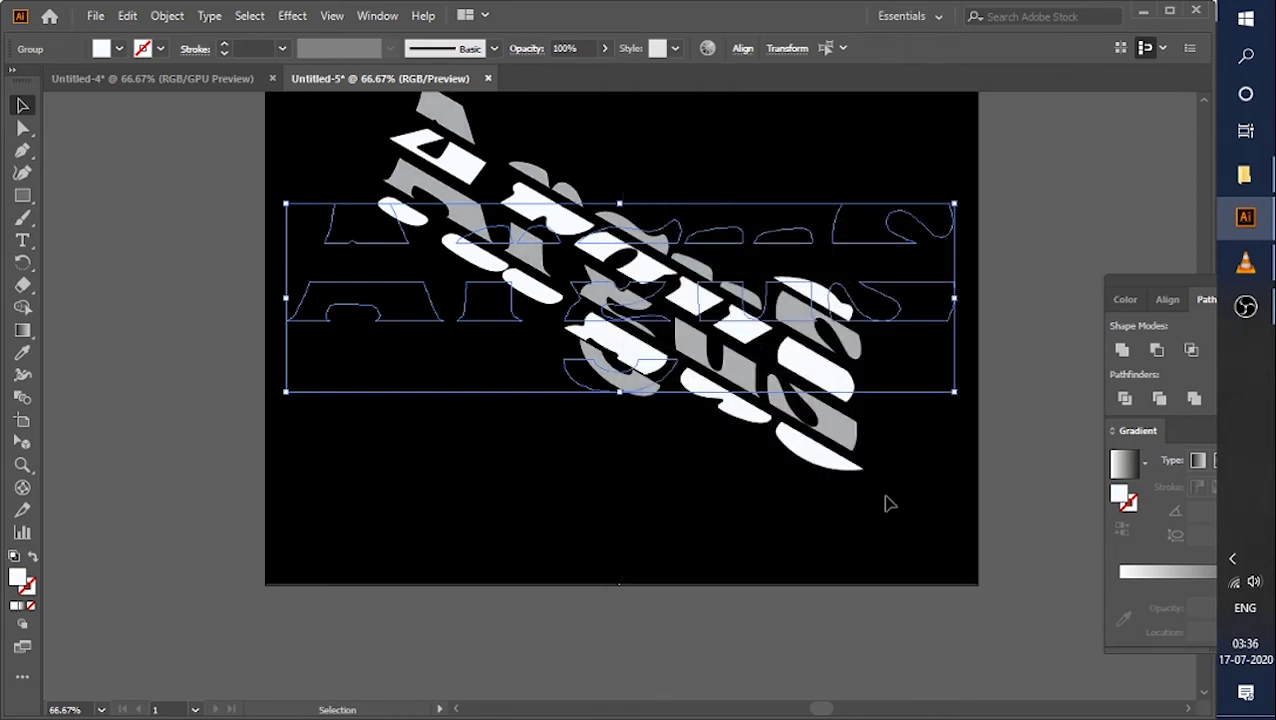
Deselect to review the result, then select the 3D Argus group.
left_click(808, 532)
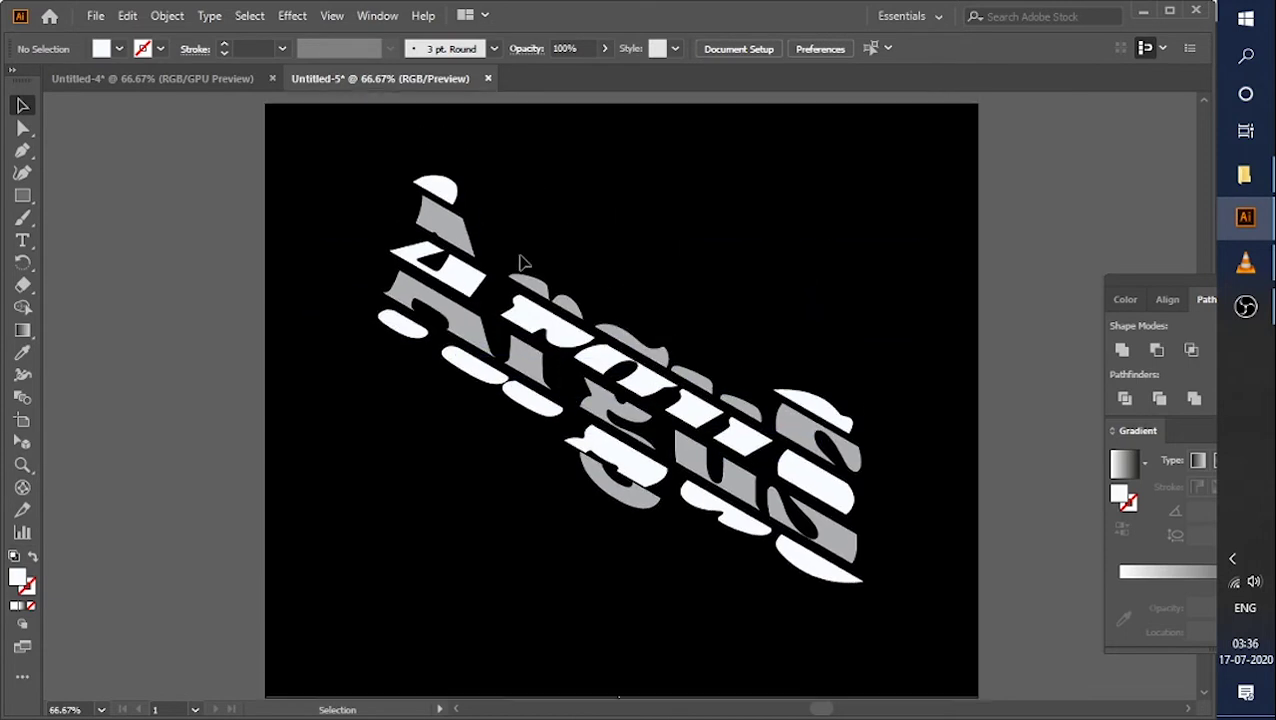
left_click(455, 202)
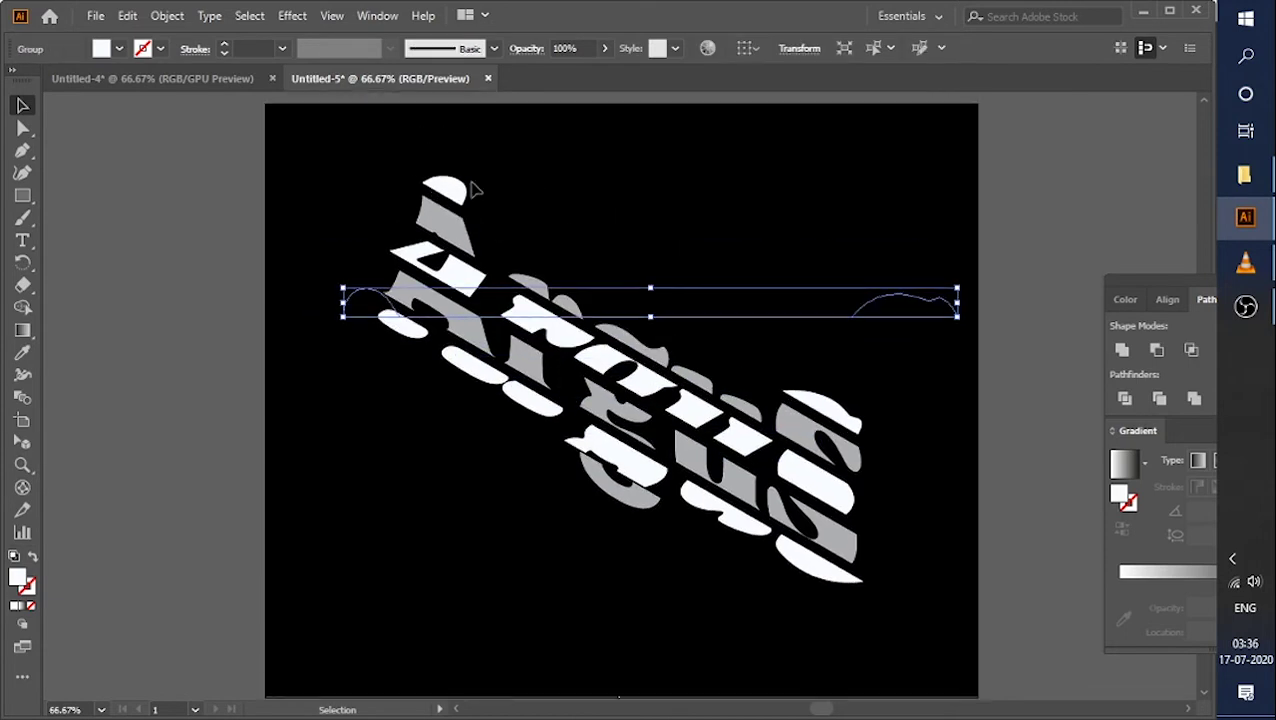
scroll(478, 228, "up", 4)
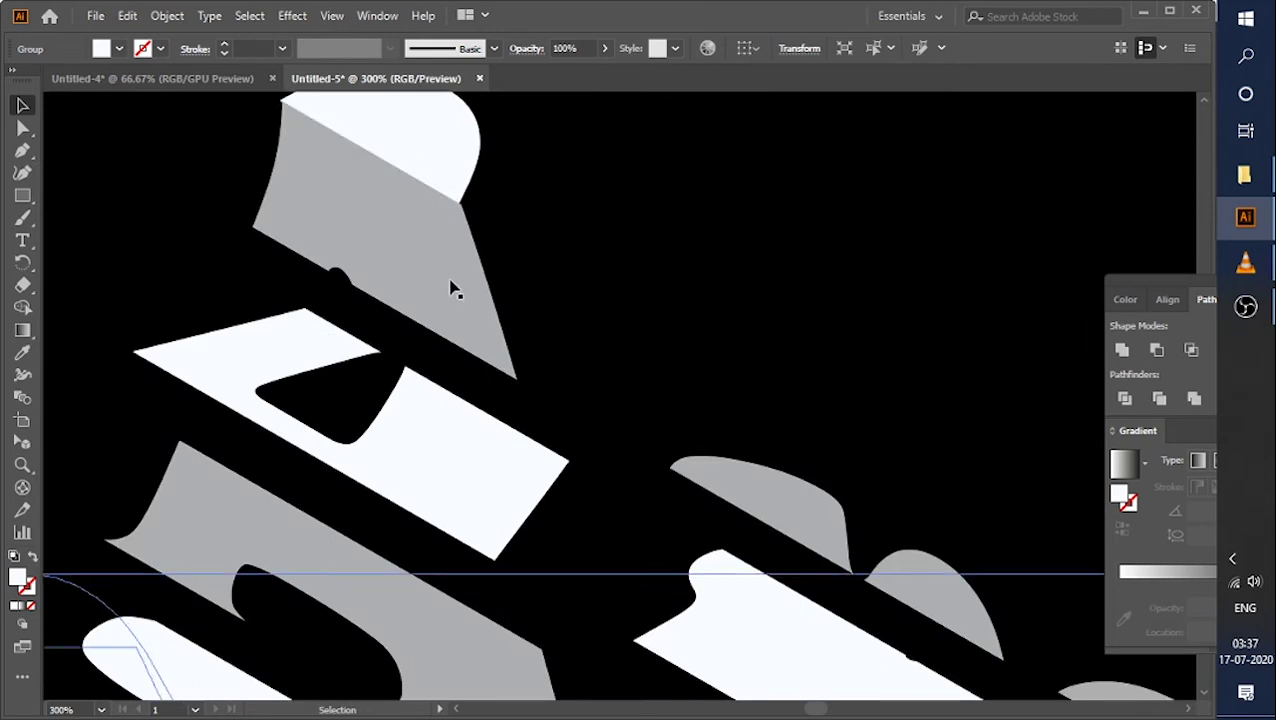
scroll(456, 286, "down", 2)
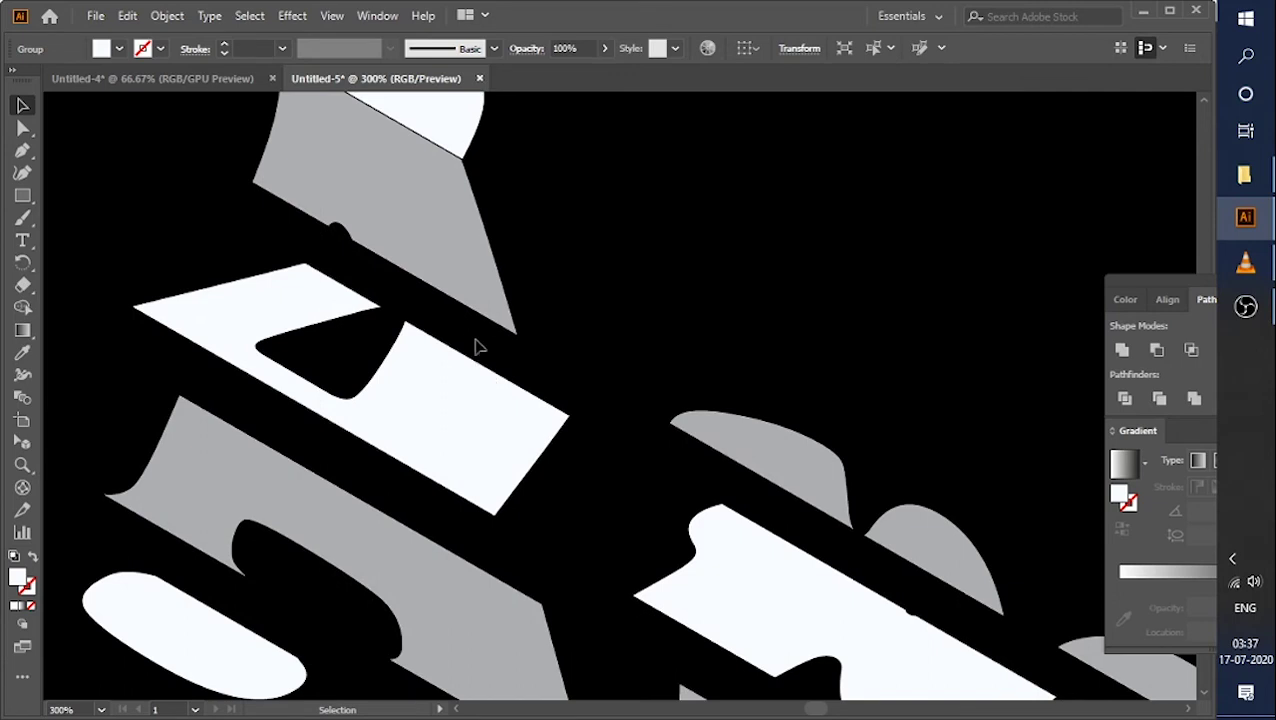
Nudge the white front faces up and left toward their grey sides.
key("Up")
key("Left")
key("Up")
key("Up")
key("Left")
key("Up")
key("Left")
key("Up")
key("Left")
key("Up")
key("Up")
key("Left")
key("Up")
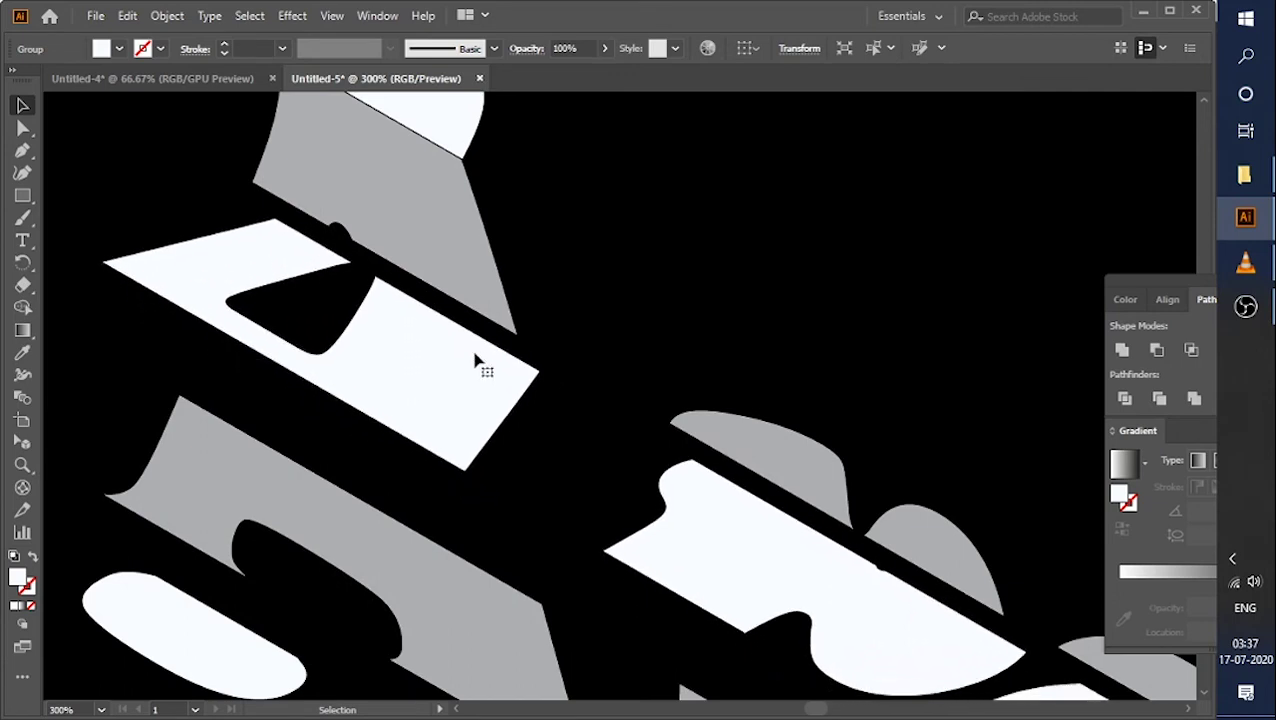
key("Up")
key("Up")
key("Up")
key("Up")
key("Left")
key("Up")
key("Left")
key("Left")
key("Left")
key("Left")
key("Left")
key("Left")
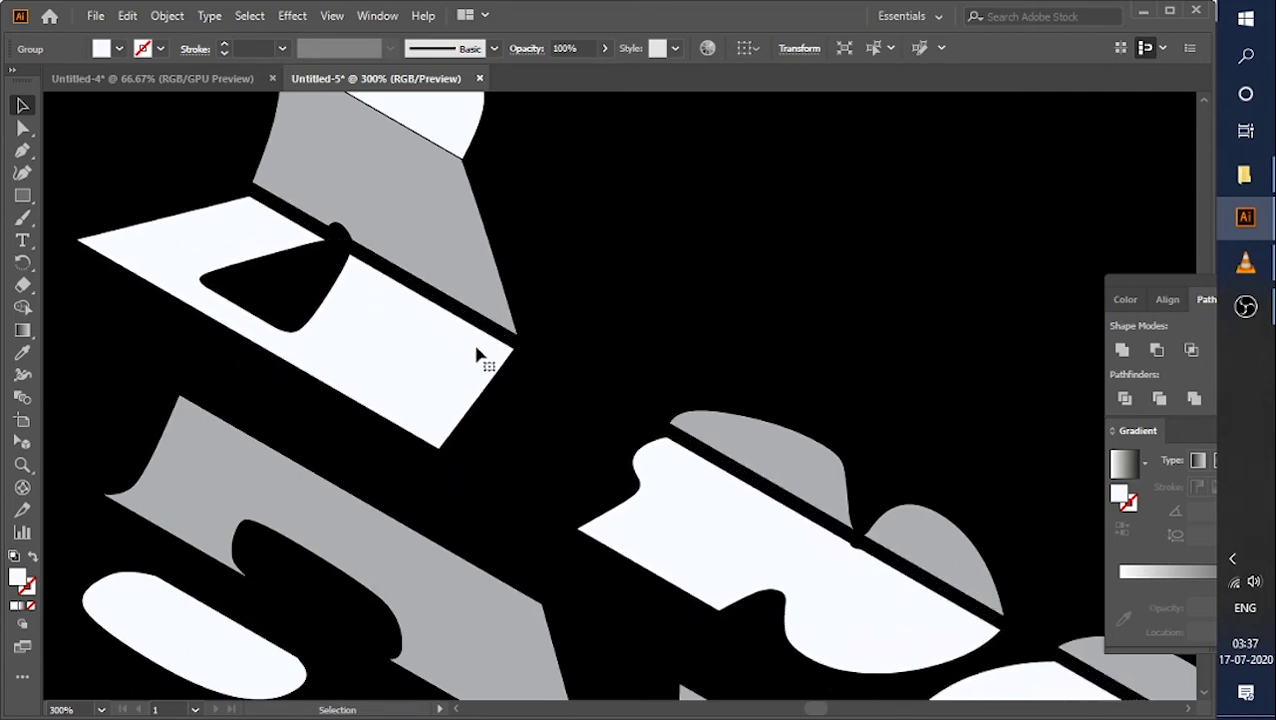
key("Up")
key("Up")
key("Up")
key("Right")
key("Up")
key("Up")
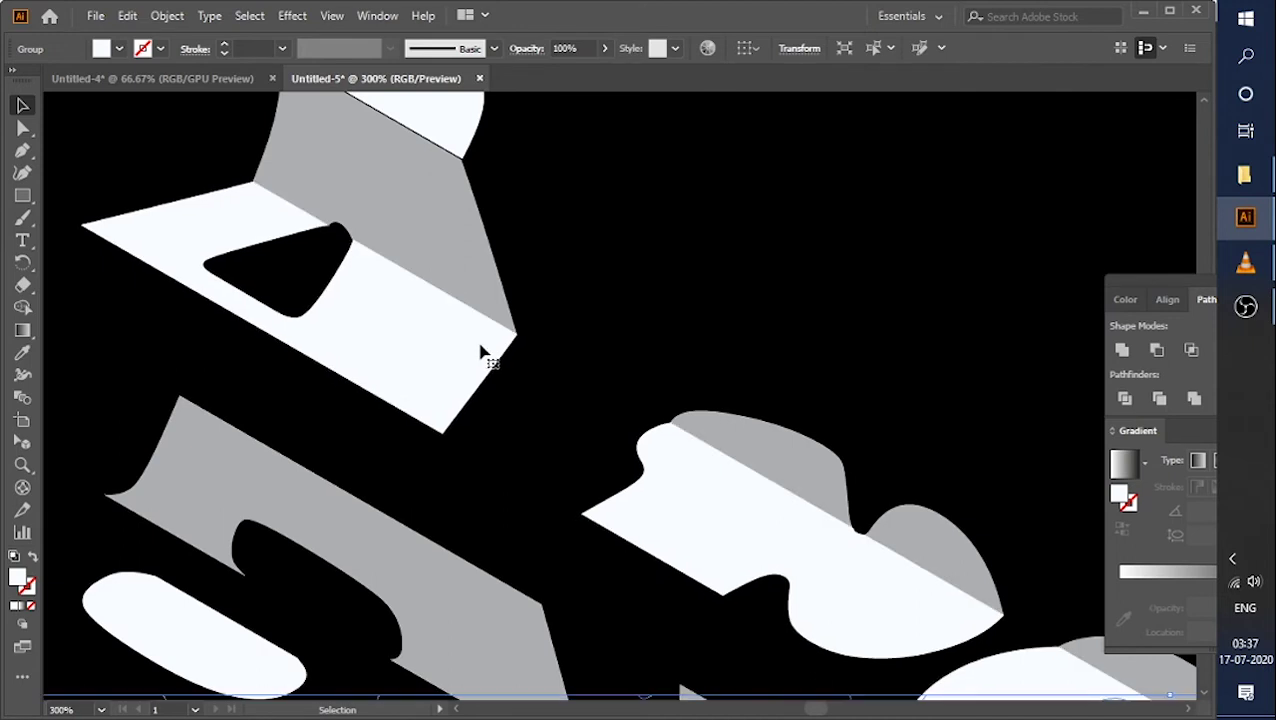
scroll(470, 390, "down", 3)
Shift the grey sides up-left to join the white faces, easing slightly back.
key("Left")
key("Up")
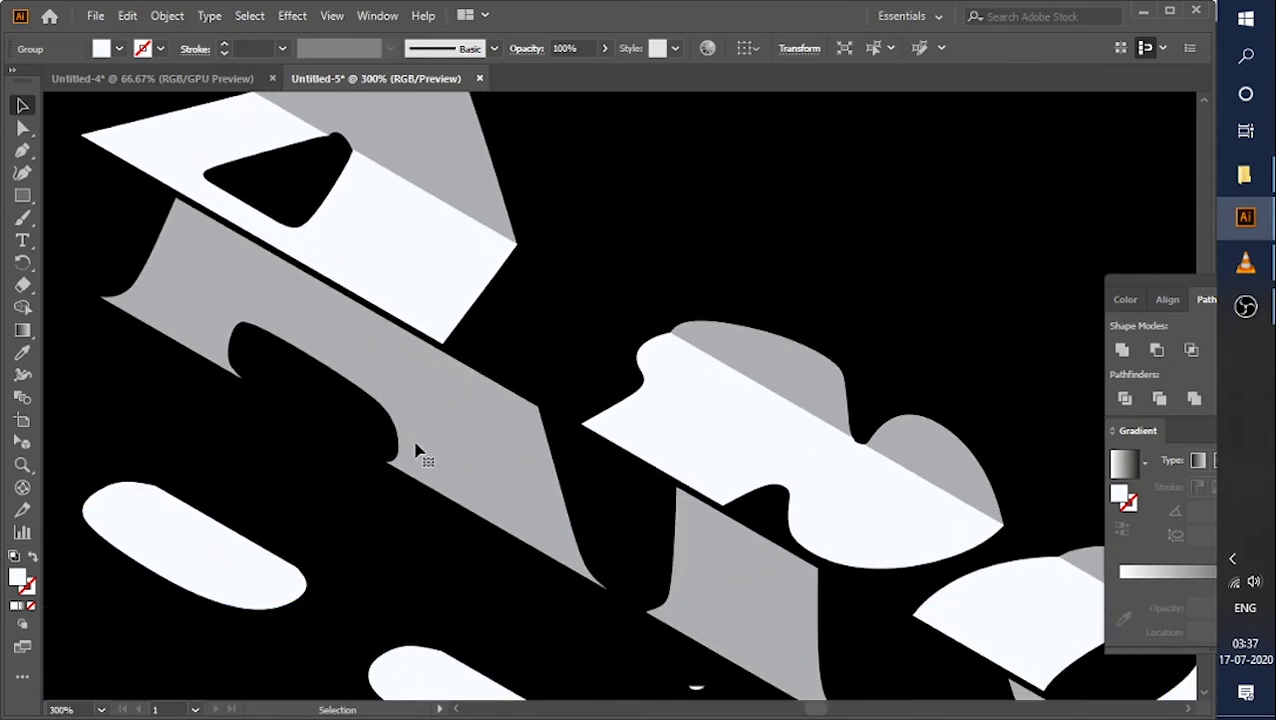
key("Left")
key("Up")
key("Left")
key("Up")
key("Left")
key("Up")
key("Left")
key("Up")
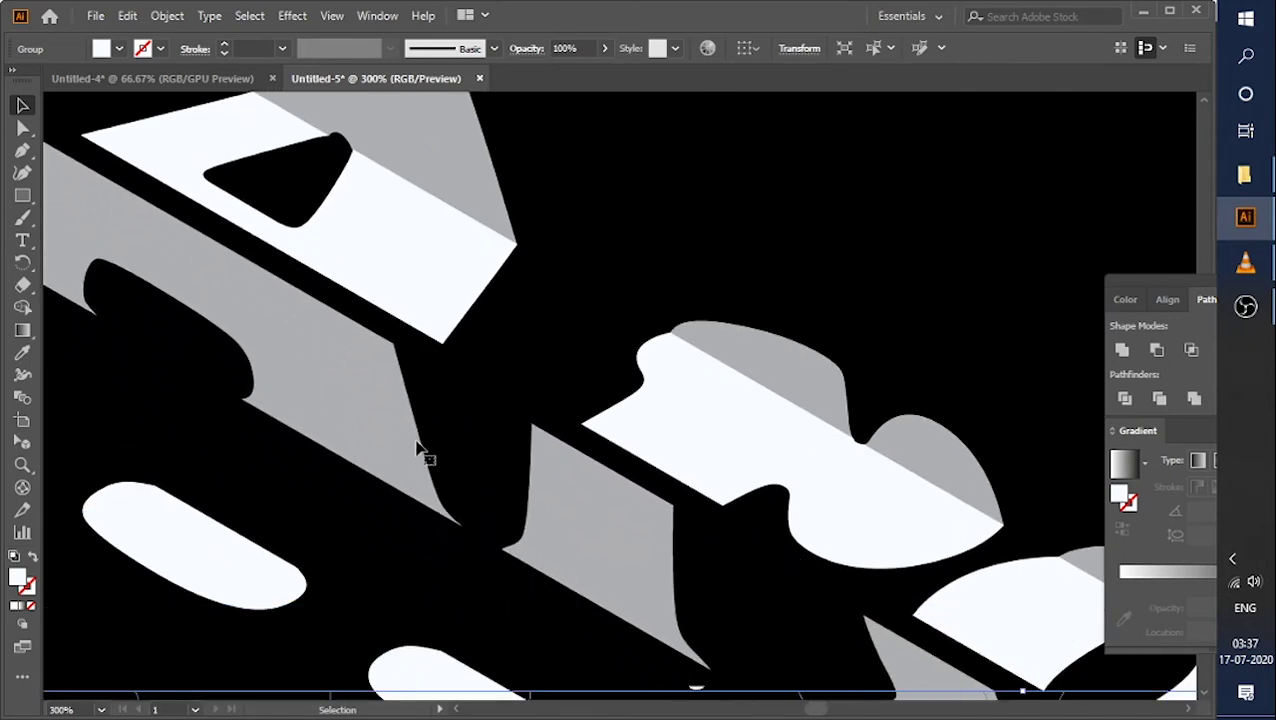
key("Left")
key("Up")
key("Left")
key("Up")
key("Left")
key("Up")
key("Right")
key("Down")
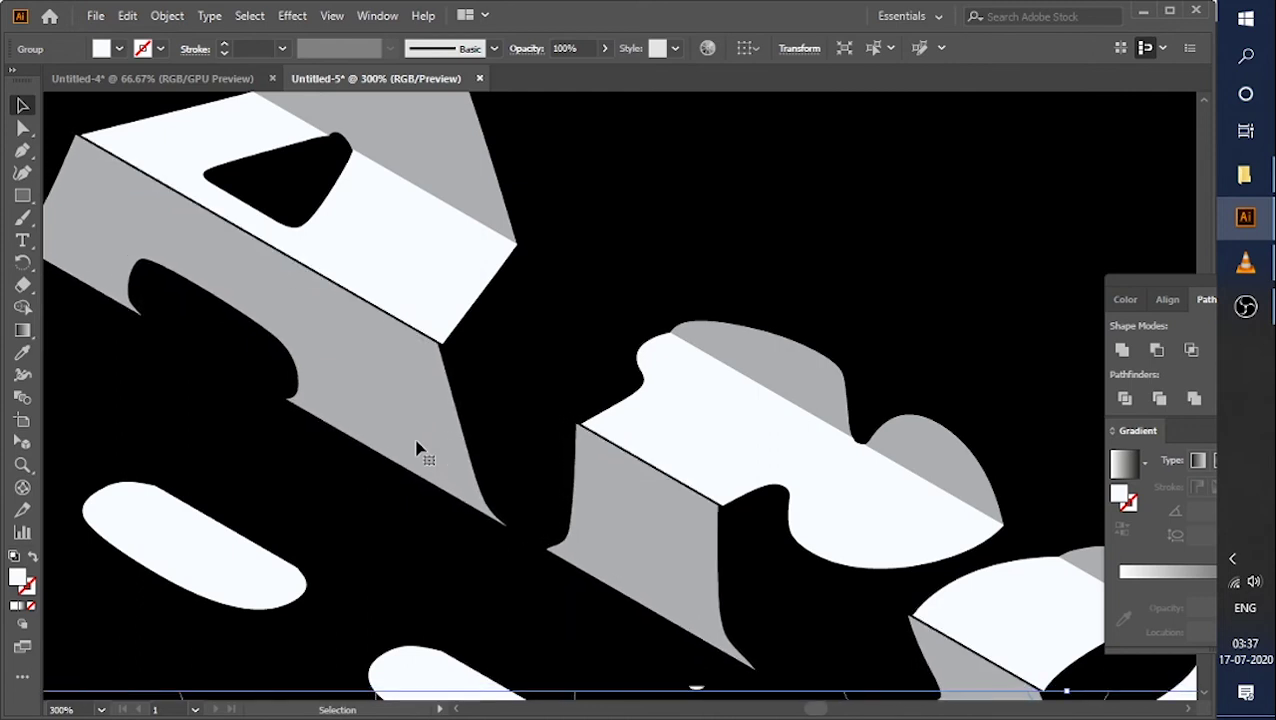
key("Right")
key("Down")
scroll(290, 490, "down", 3)
Fine-tune the white strips flush against their sides and view the whole artboard.
key("Up")
key("Up")
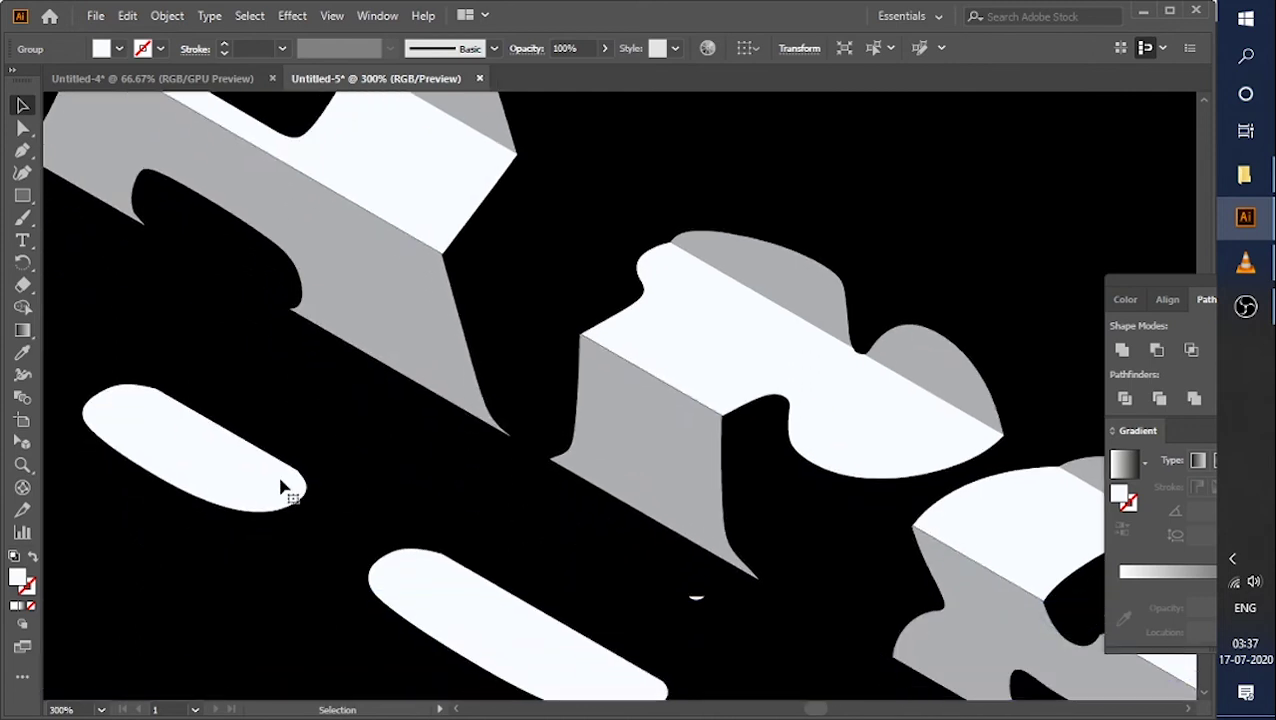
key("Up")
key("Up")
key("Up")
key("Up")
key("Up")
key("Up")
key("Left")
key("Left")
key("Left")
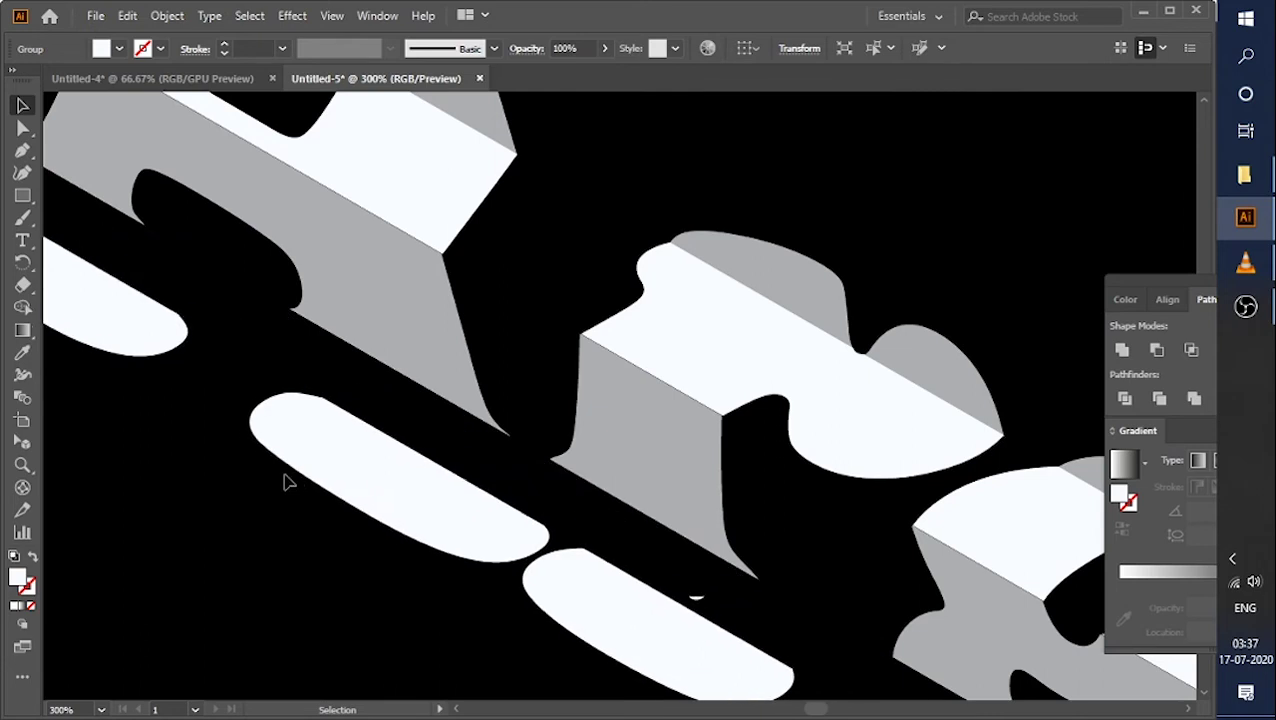
key("Up")
key("Up")
key("Up")
key("Left")
key("Left")
key("Left")
key("Left")
key("Left")
key("Up")
key("Up")
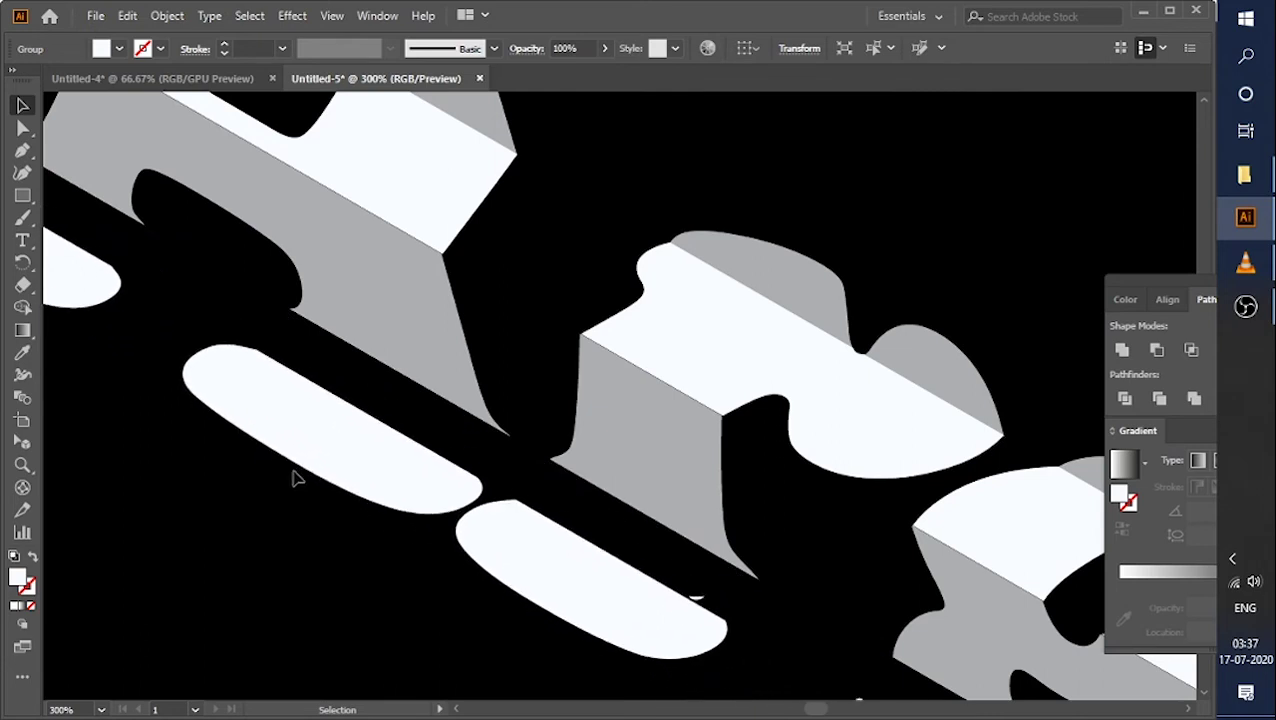
key("Up")
key("Up")
key("Up")
key("Up")
key("Right")
key("Right")
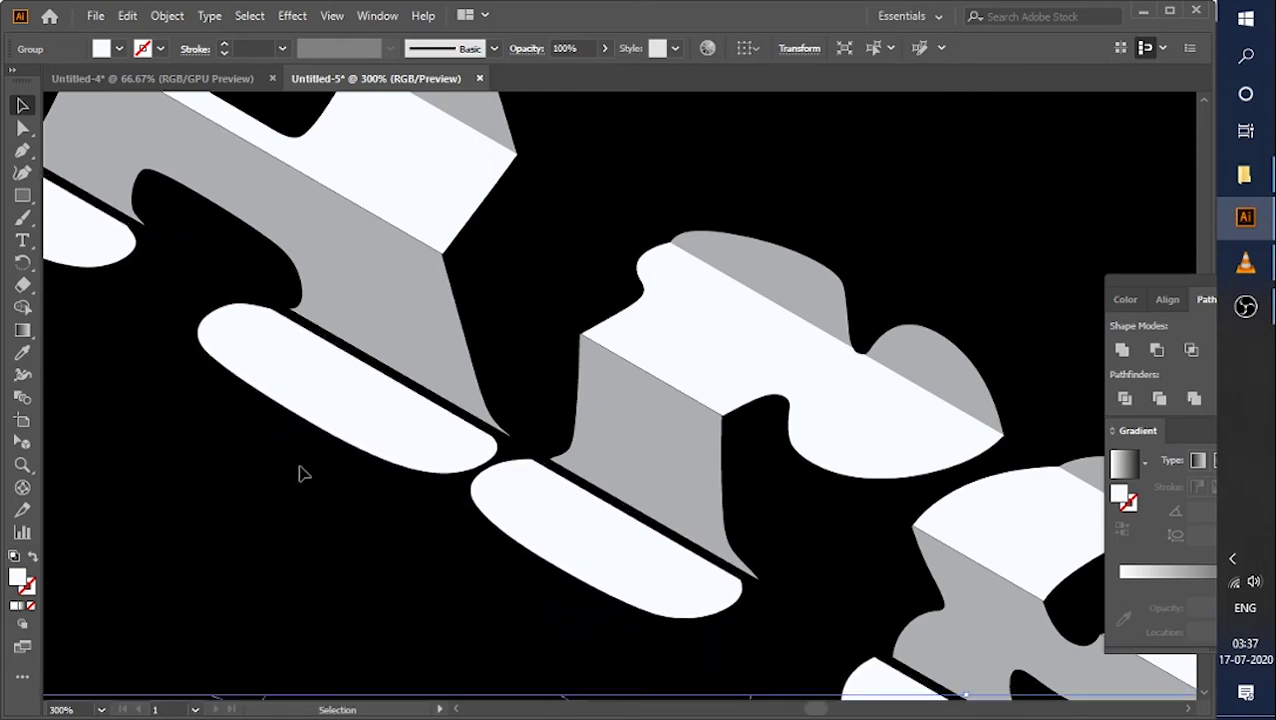
key("Right")
key("Right")
key("Down")
key("Left")
key("Up")
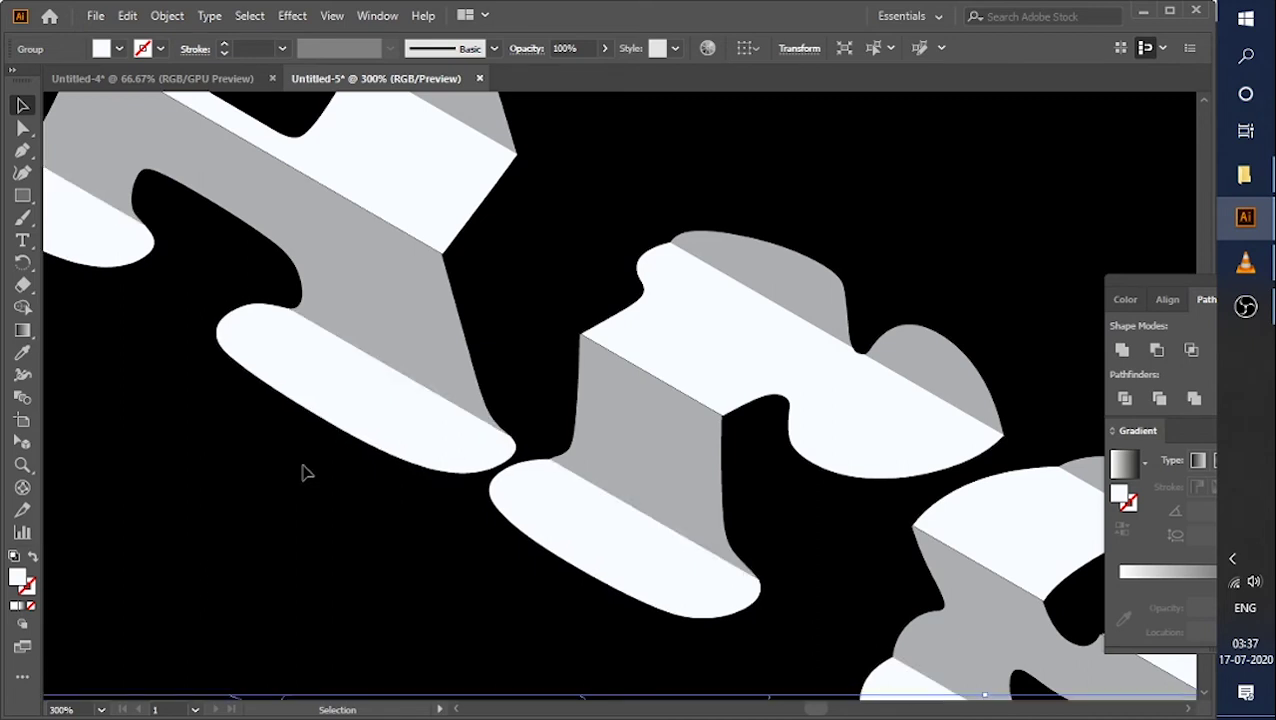
key("ctrl+0")
Move the loose grey arc up and left toward the bottom of the g.
left_click_drag(492, 600, 518, 596)
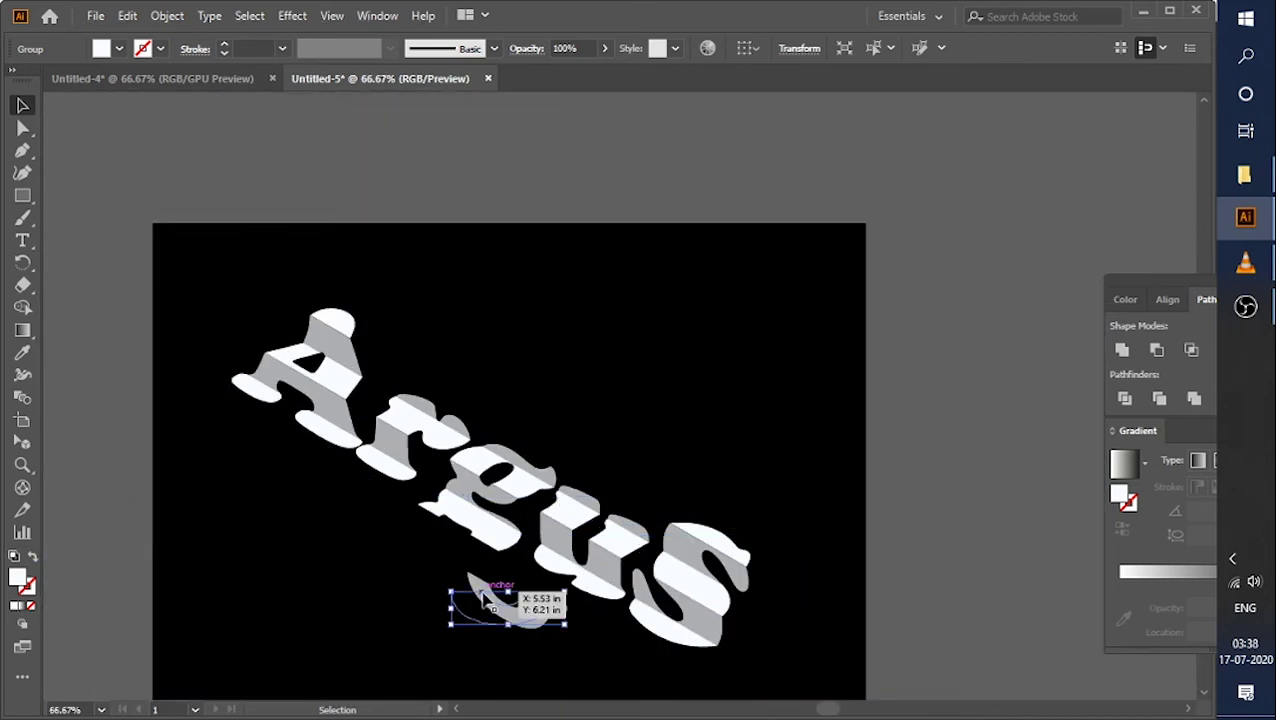
key("Left")
key("Left")
key("Left")
key("Up")
key("Up")
key("Up")
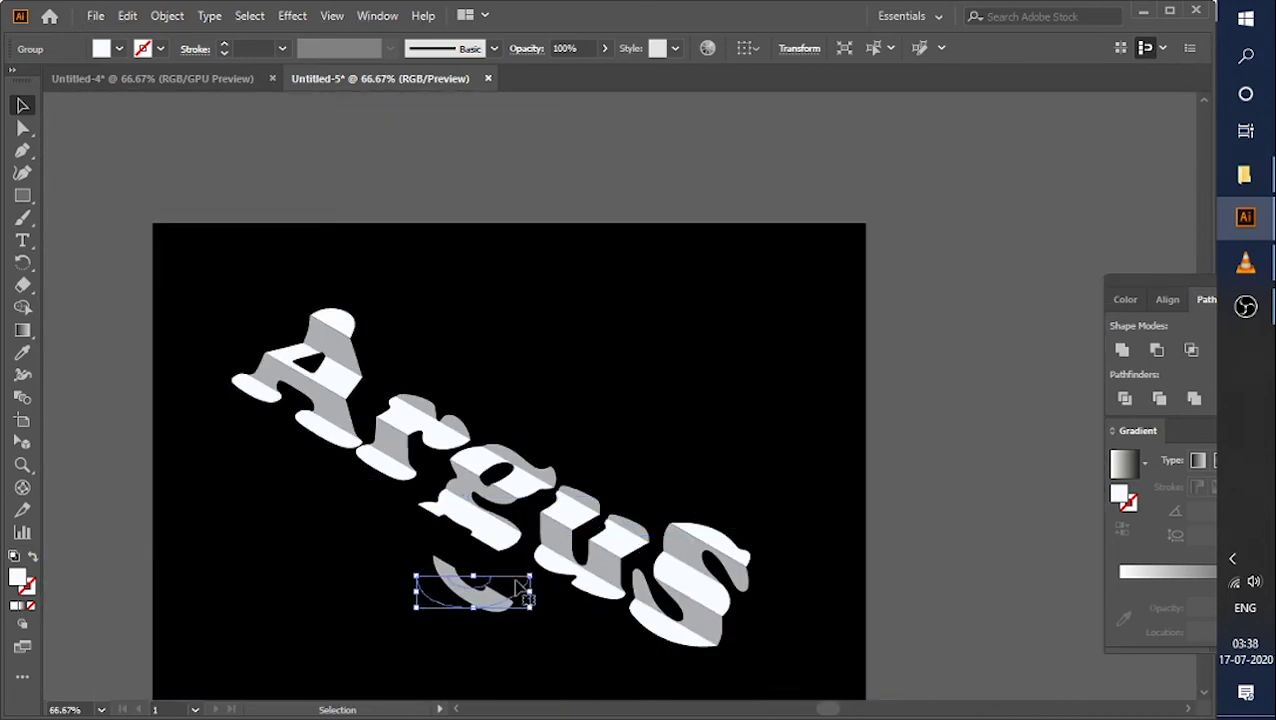
key("Up")
key("Up")
key("Up")
key("Up")
key("Up")
key("Up")
key("Left")
key("Left")
key("Left")
key("Up")
key("Up")
key("Up")
key("Up")
key("Up")
key("Up")
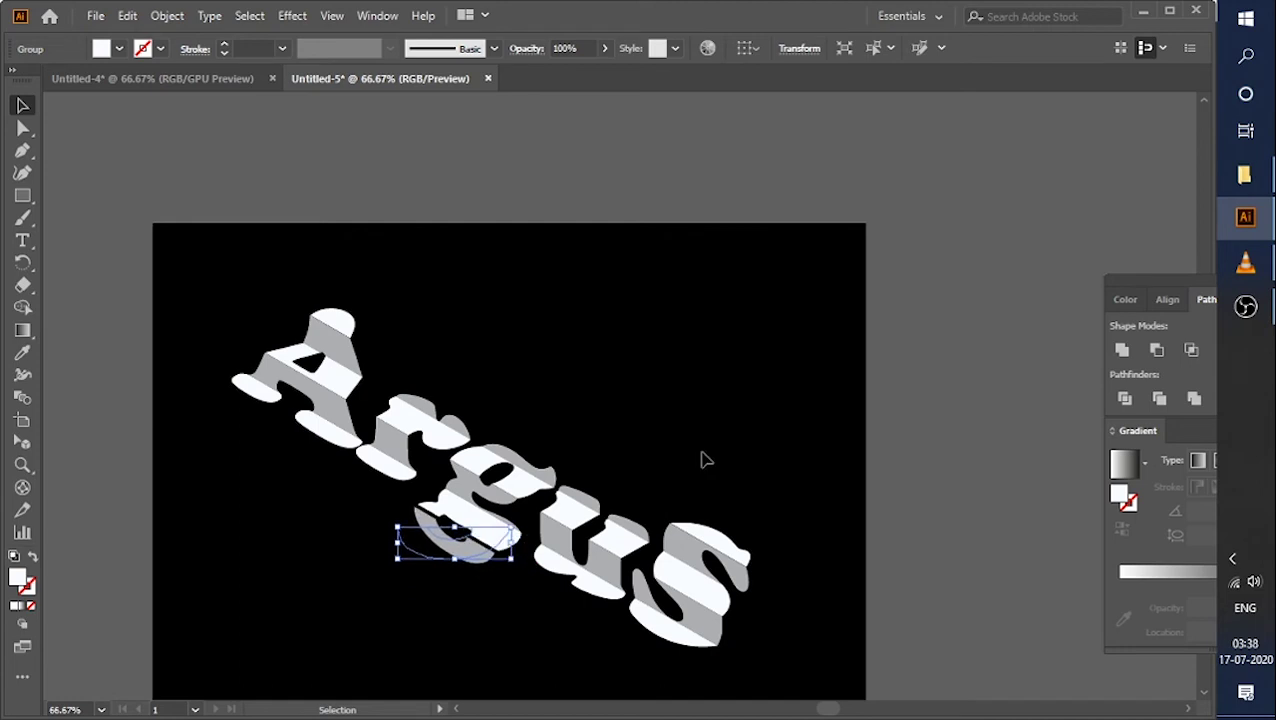
key("Up")
key("Up")
key("Up")
scroll(447, 617, "up", 3)
key("ctrl+plus")
key("v")
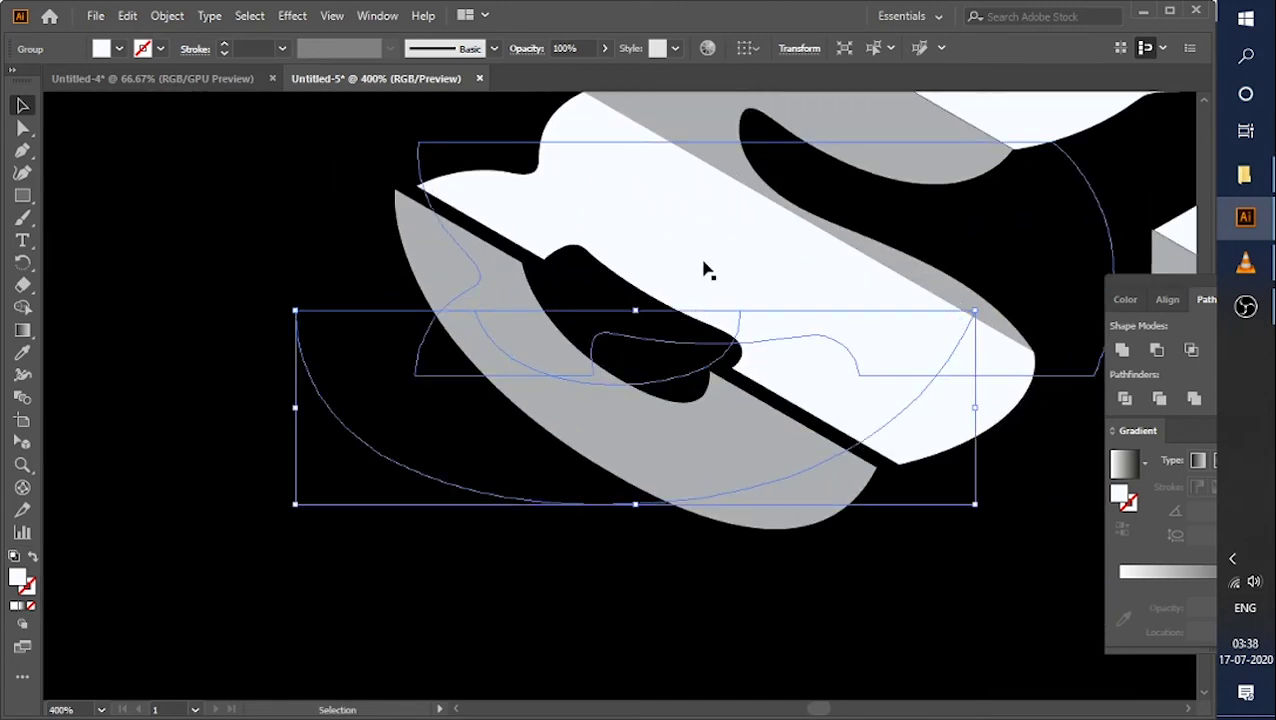
key("Right")
key("Right")
key("Right")
key("Right")
key("Right")
key("Right")
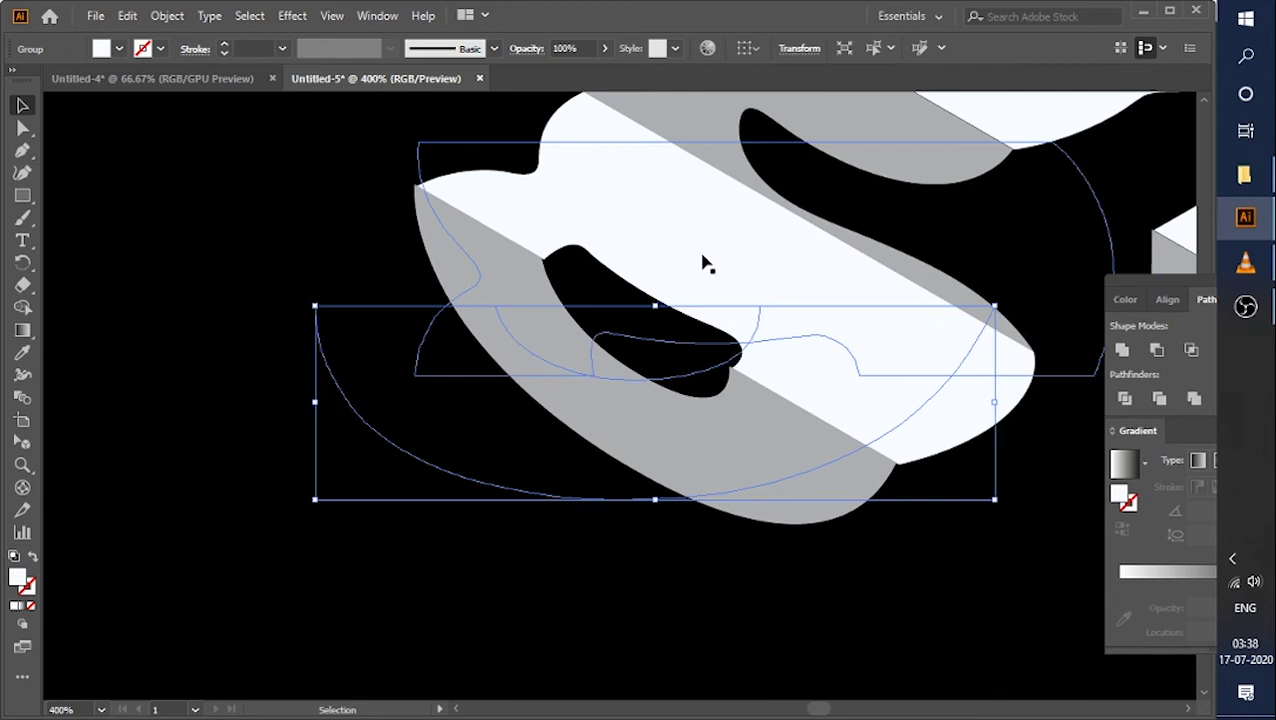
scroll(612, 372, "up", 3)
scroll(612, 372, "down", 3)
scroll(830, 438, "up", 3)
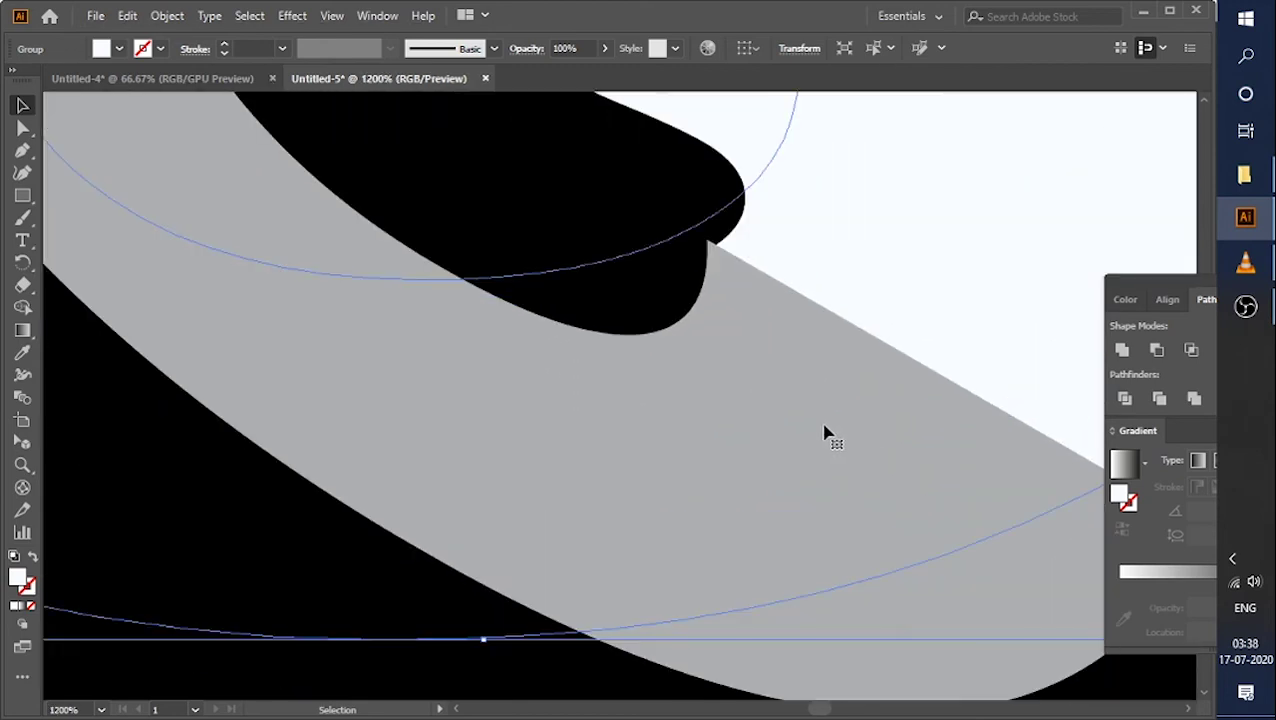
Compare arc positions to close the black gap, then undo the last move.
key("ctrl+z")
key("ctrl+shift+z")
key("ctrl+z")
left_click_drag(712, 433, 727, 411)
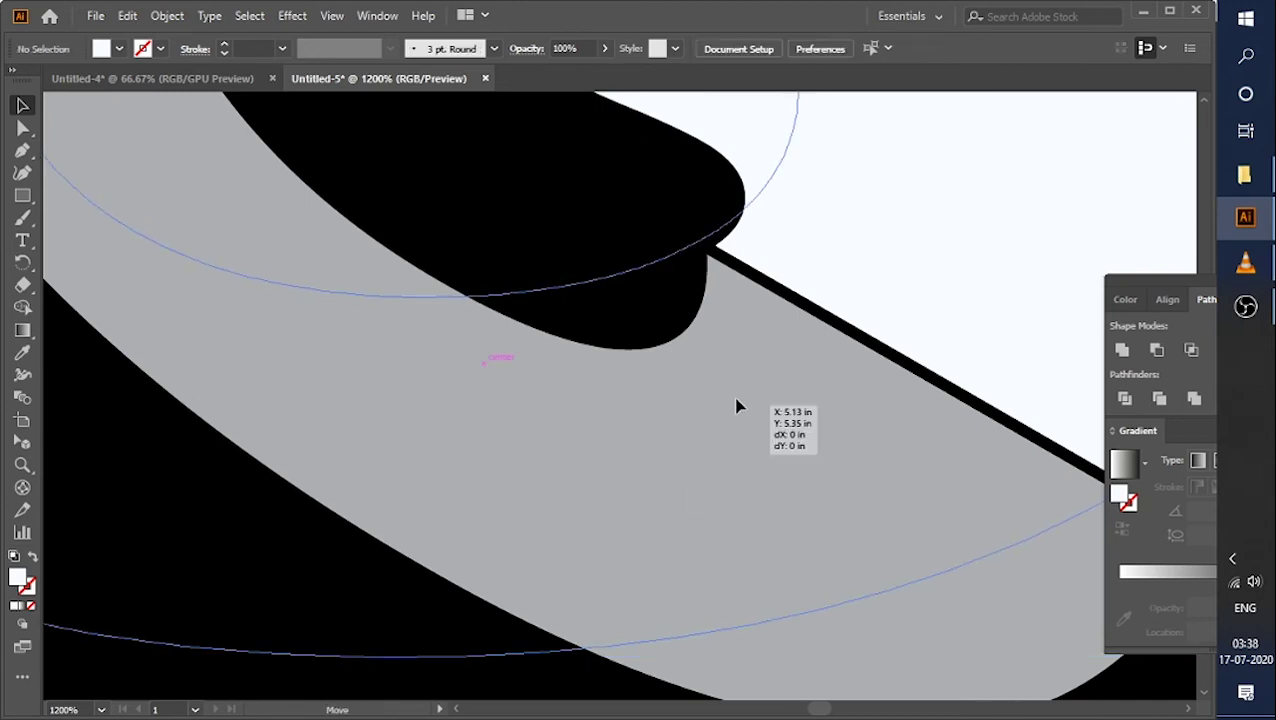
key("ctrl+z")
key("ctrl+shift+z")
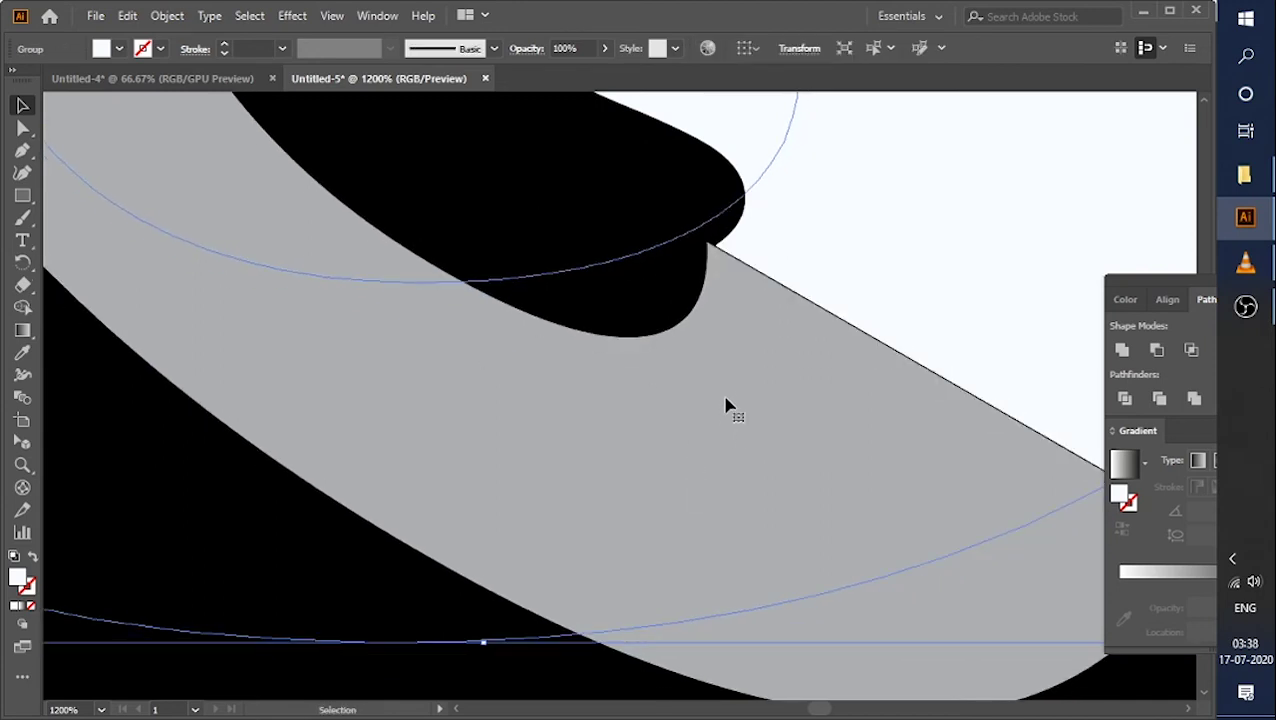
key("ctrl+z")
left_click_drag(735, 408, 735, 397)
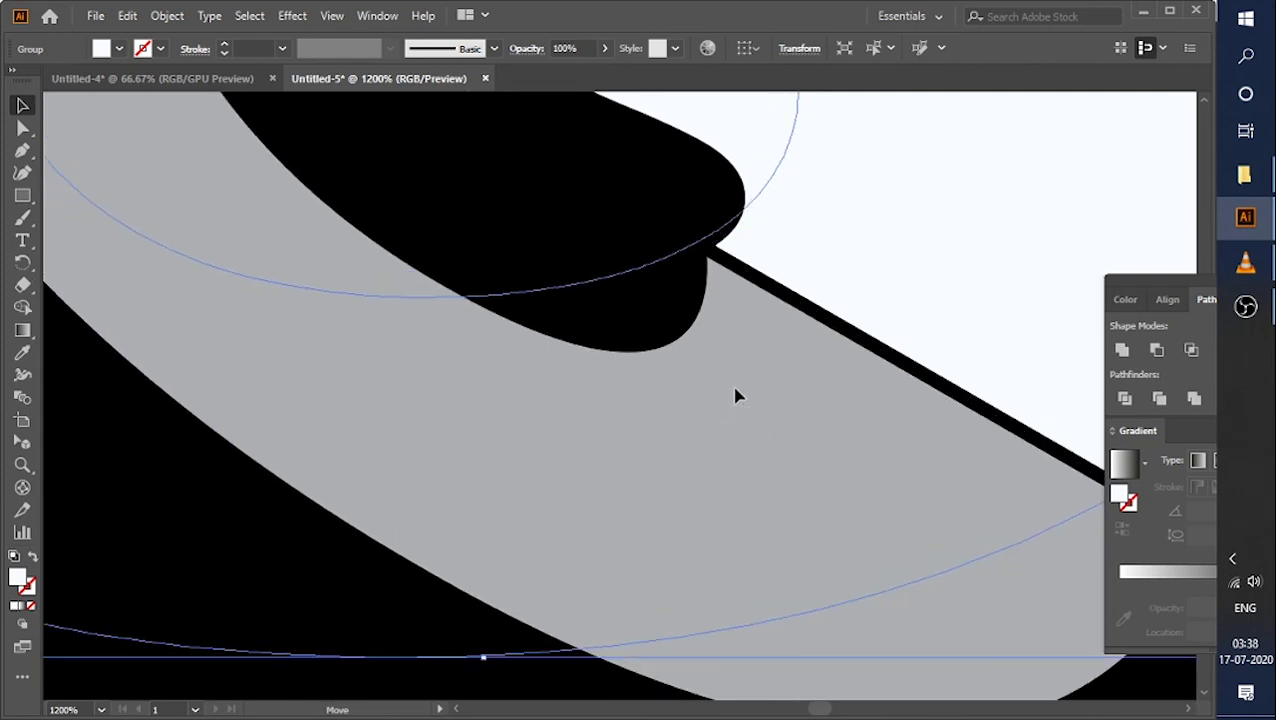
key("ctrl+z")
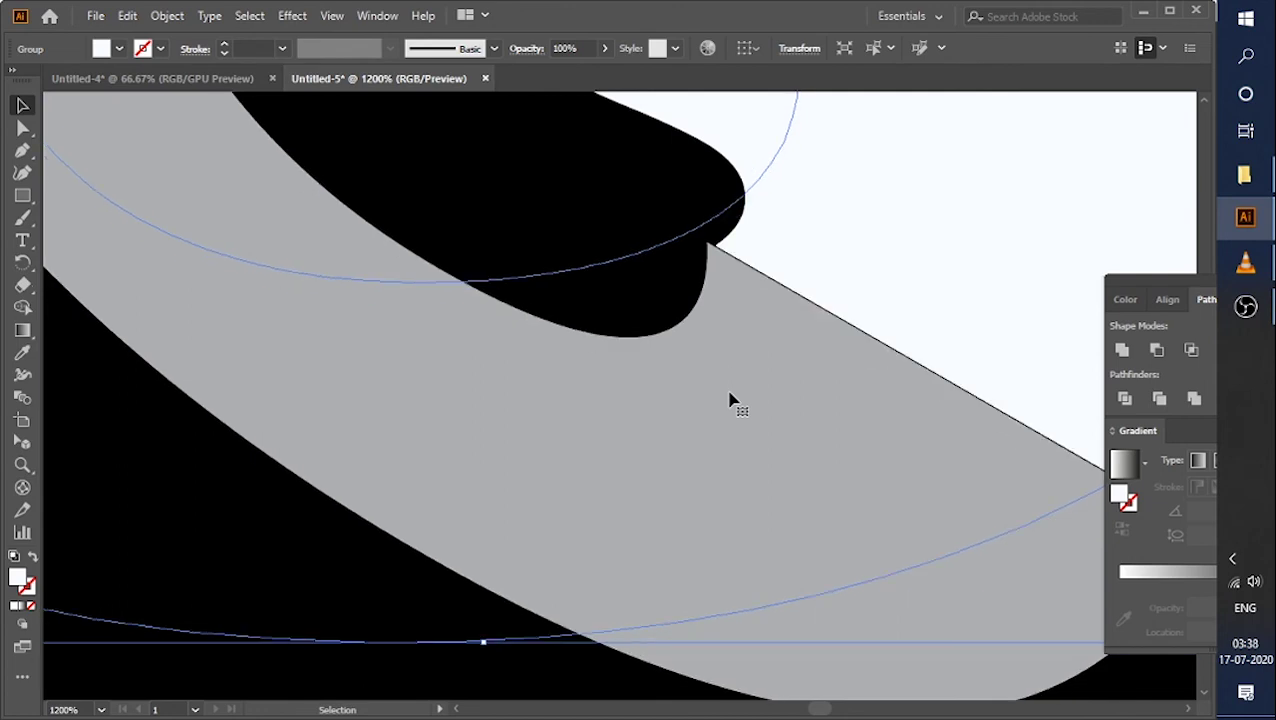
scroll(727, 402, "down", 3)
scroll(690, 412, "down", 3)
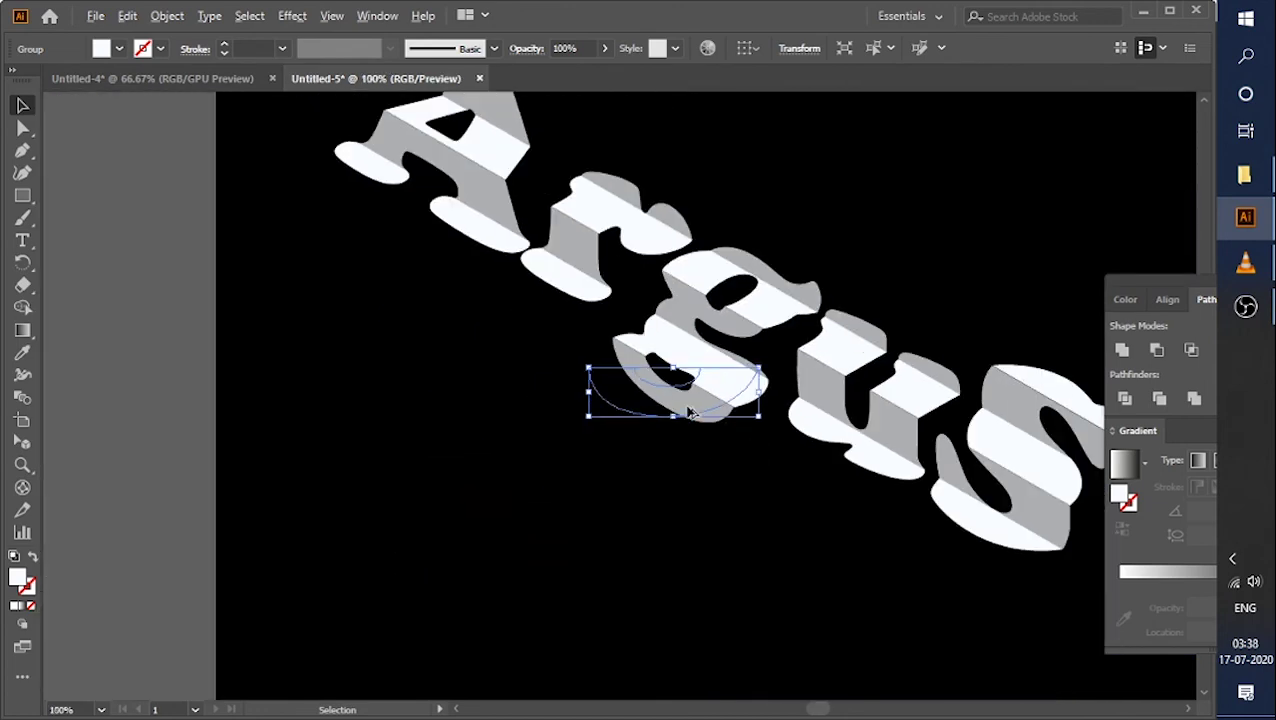
scroll(690, 418, "down", 2)
Save as 'argus text effect' (.AI) on the Desktop with default Illustrator Options.
scroll(690, 418, "up", 1)
left_click(672, 432)
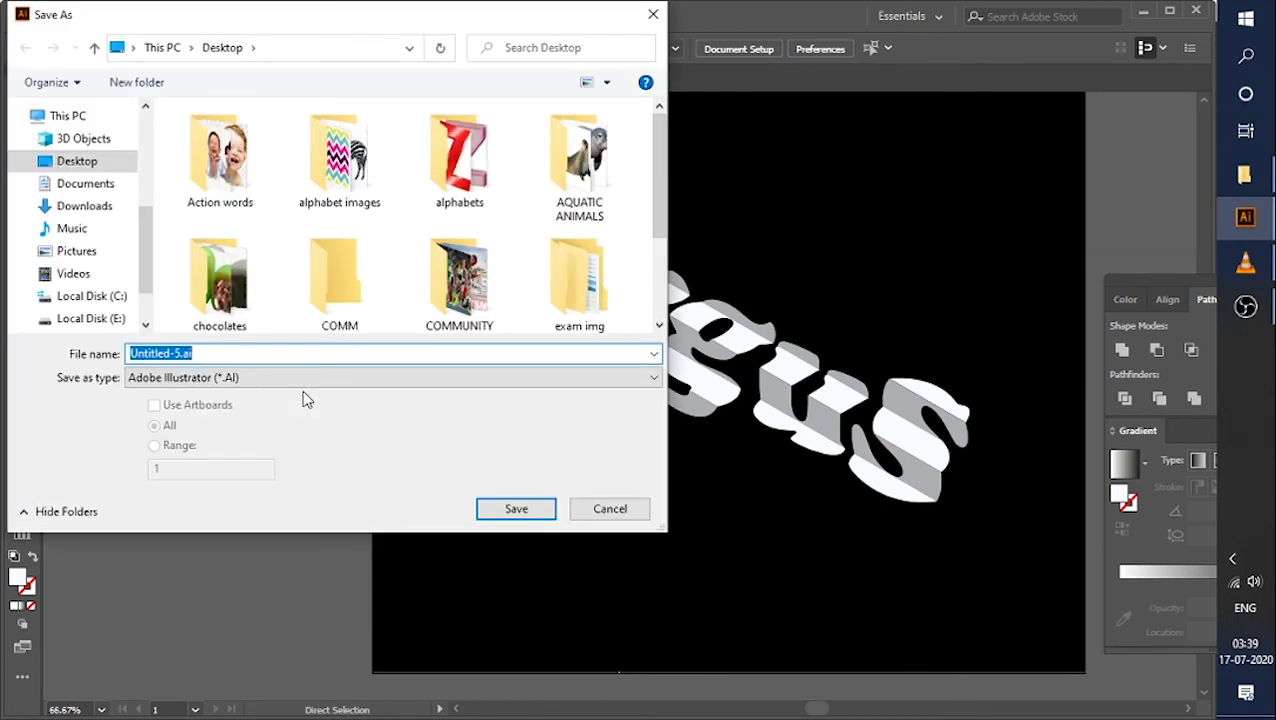
type("argus text effect")
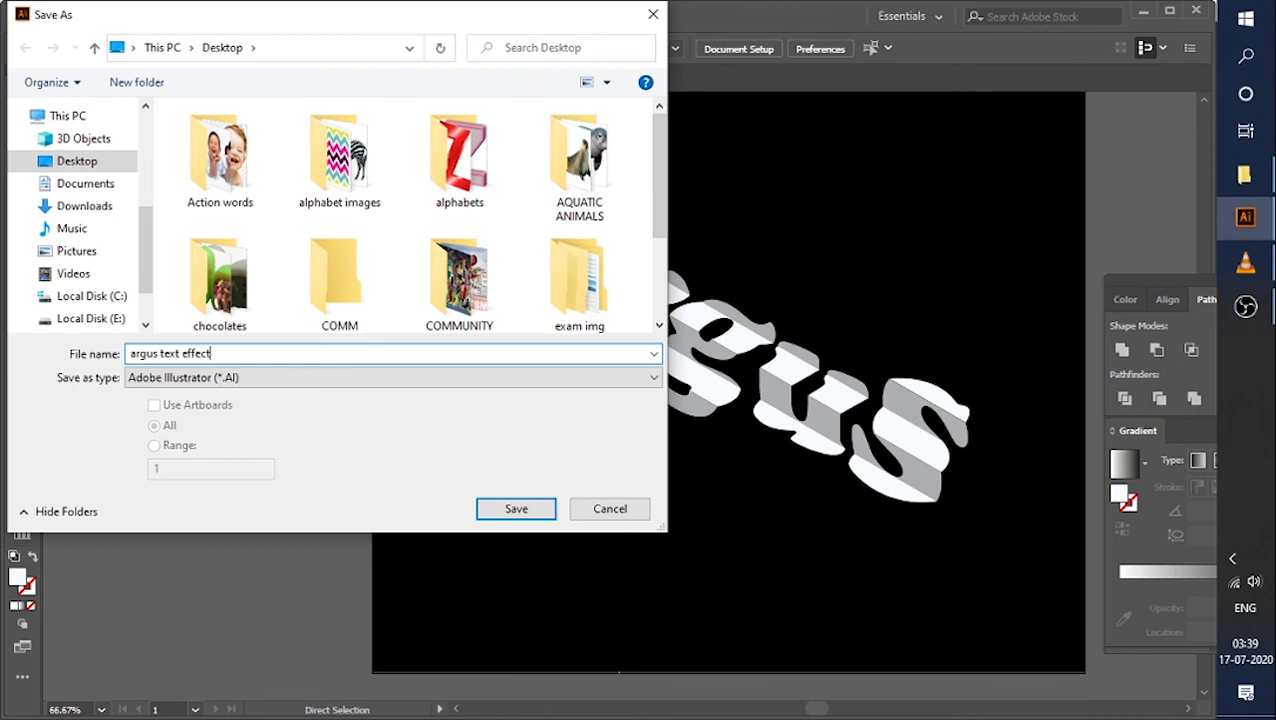
key("Return")
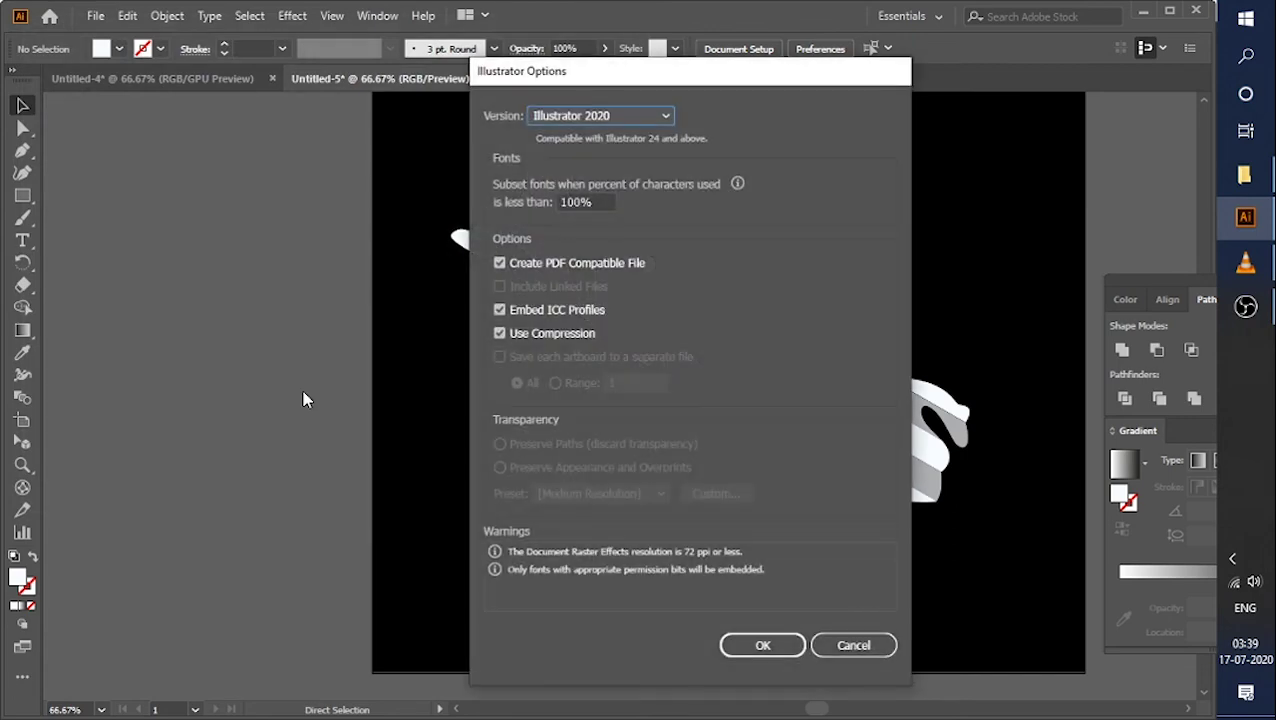
left_click(766, 645)
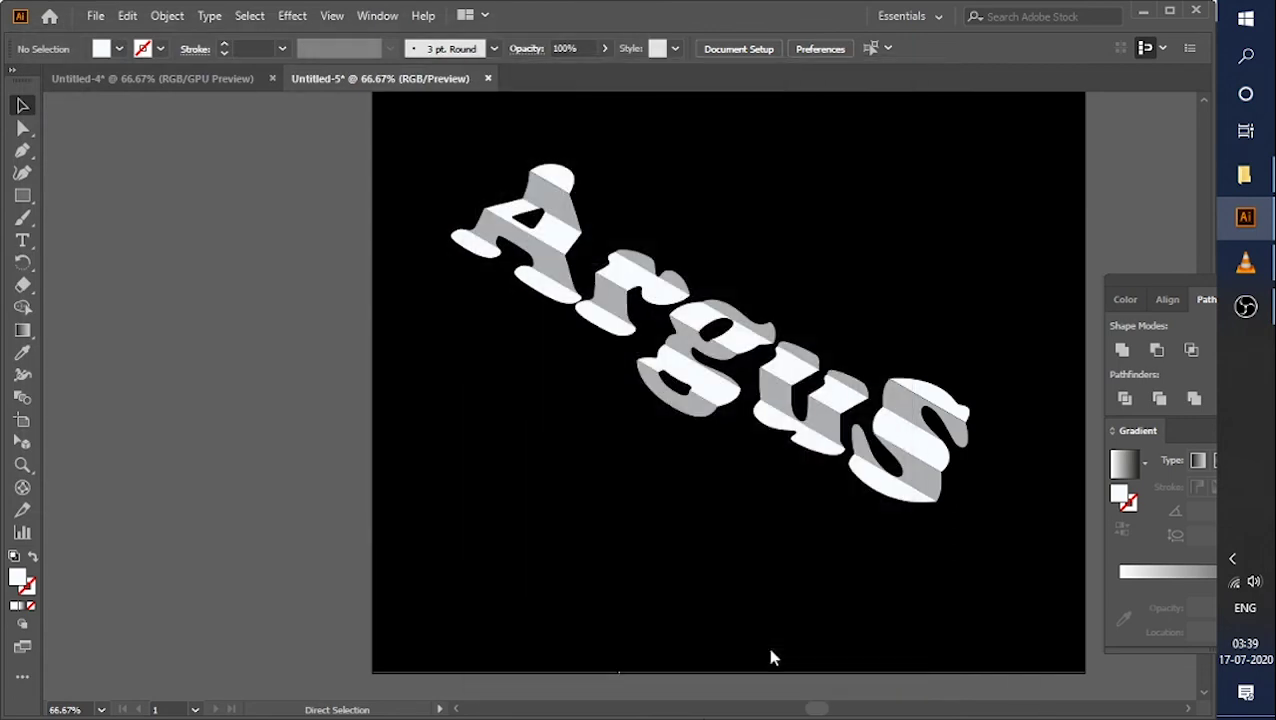
Export the Argus artwork to the Desktop as a PNG image.
left_click(95, 15)
mouse_move(129, 345)
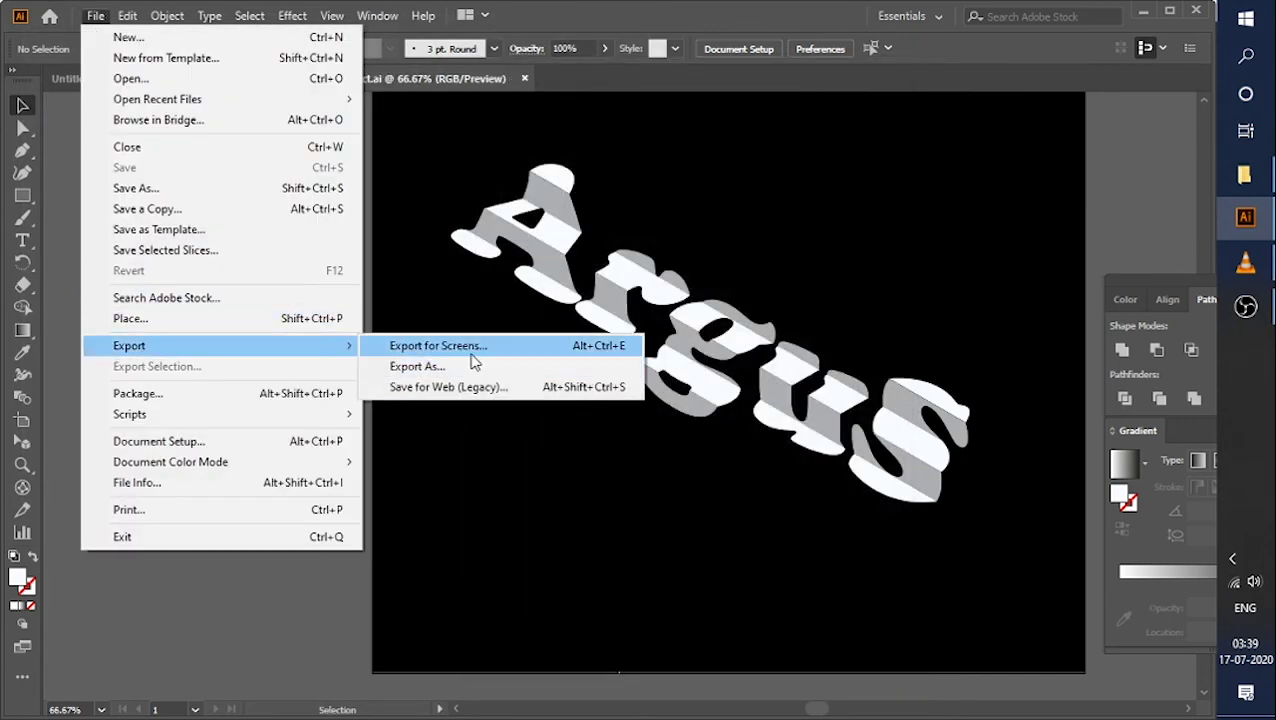
left_click(453, 366)
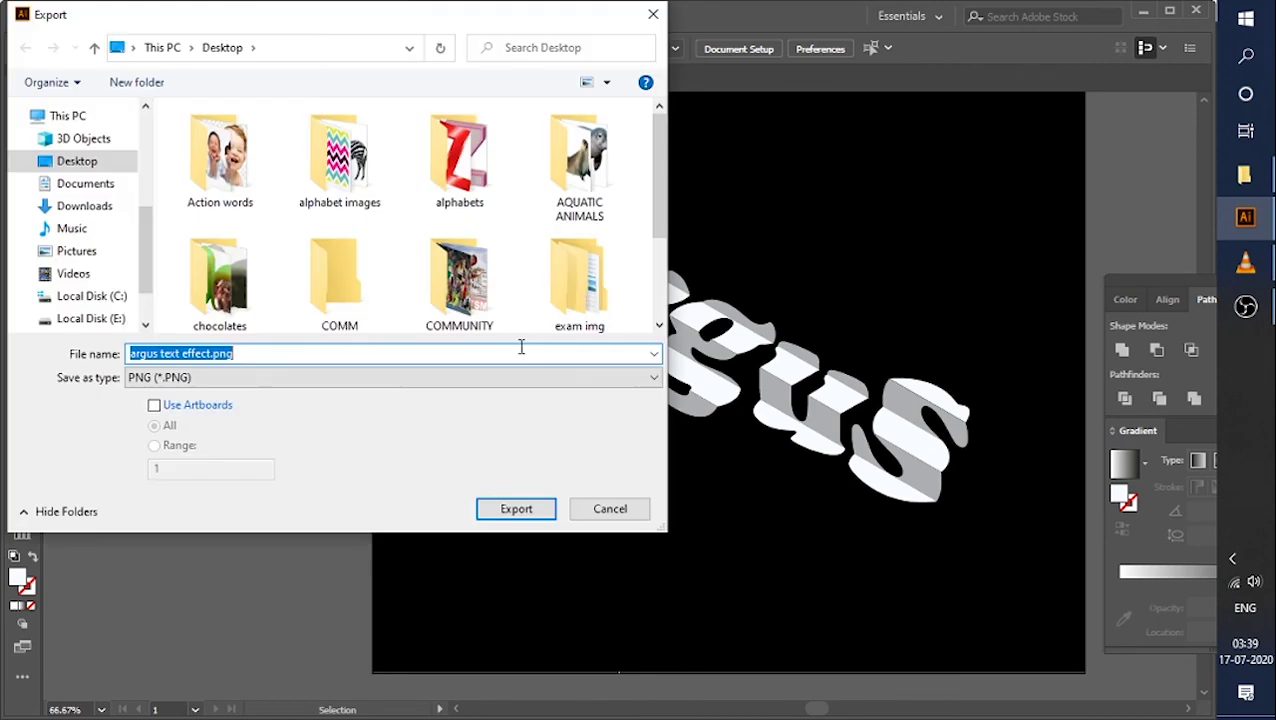
left_click(489, 512)
left_click(738, 652)
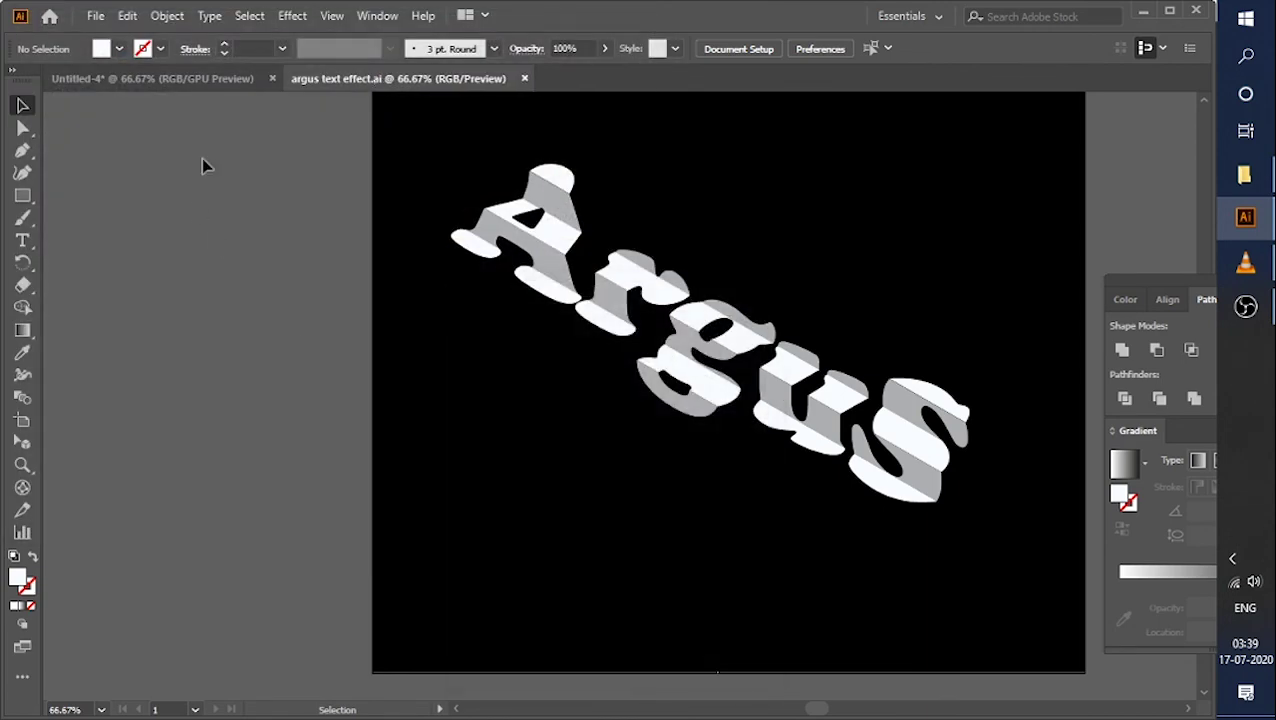
Export the artwork as a JPEG image, then stop the screen recording.
left_click(95, 15)
mouse_move(129, 345)
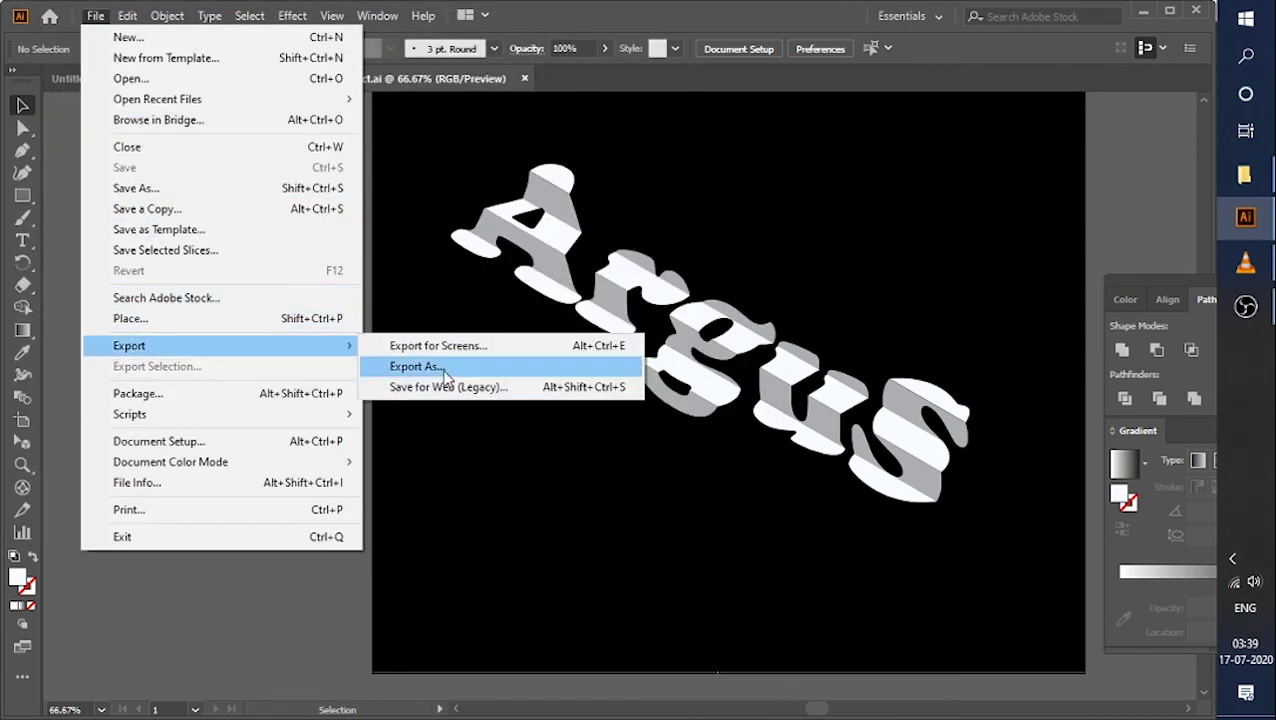
left_click(425, 443)
left_click(271, 378)
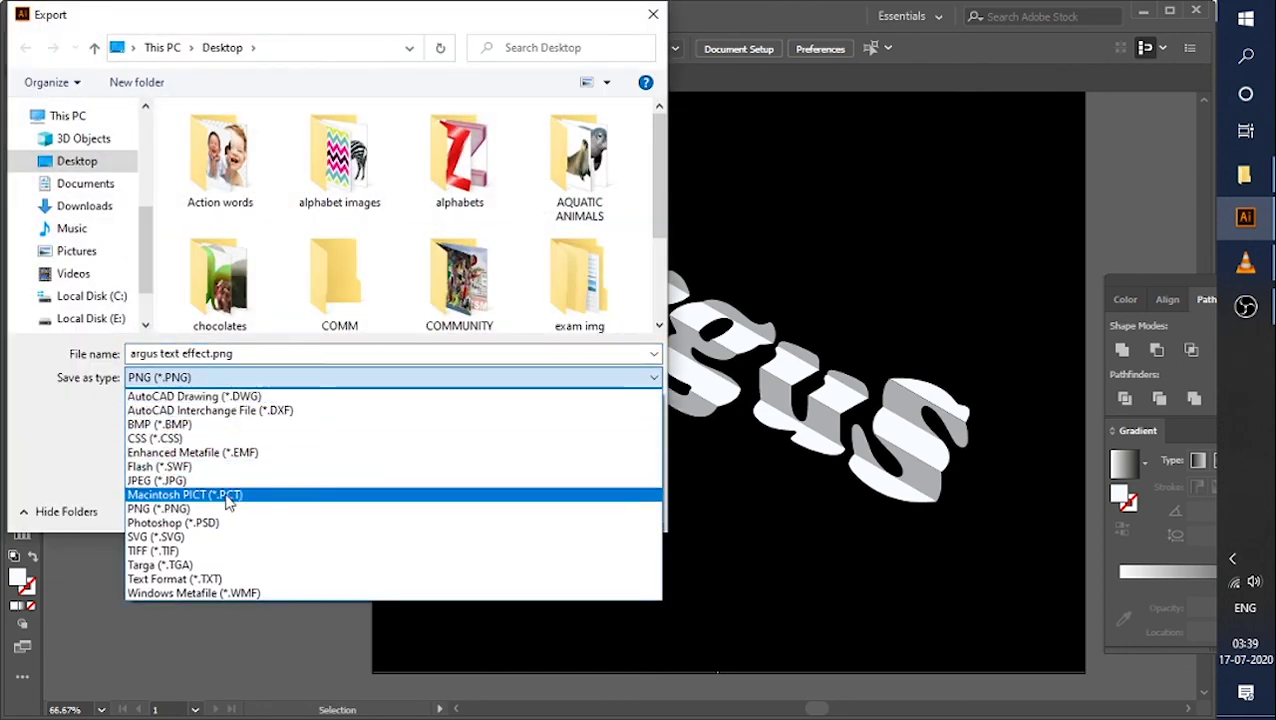
left_click(177, 481)
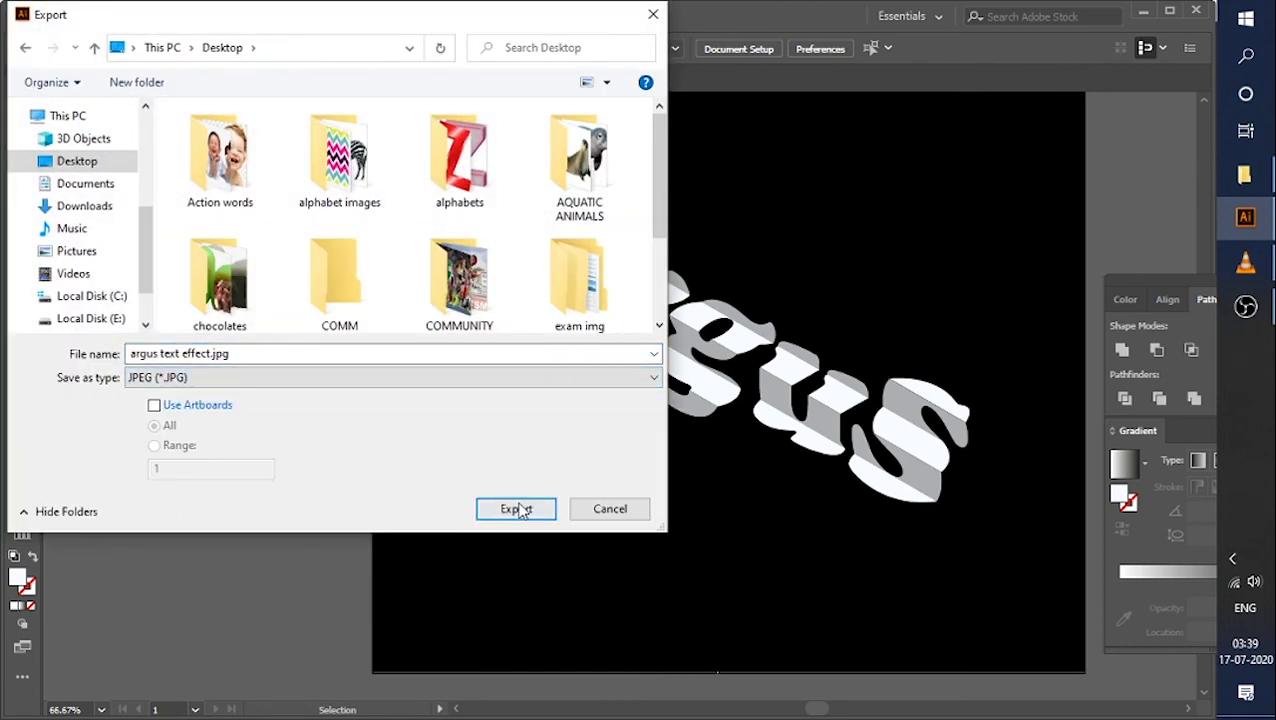
left_click(516, 510)
left_click(795, 618)
left_click(1245, 306)
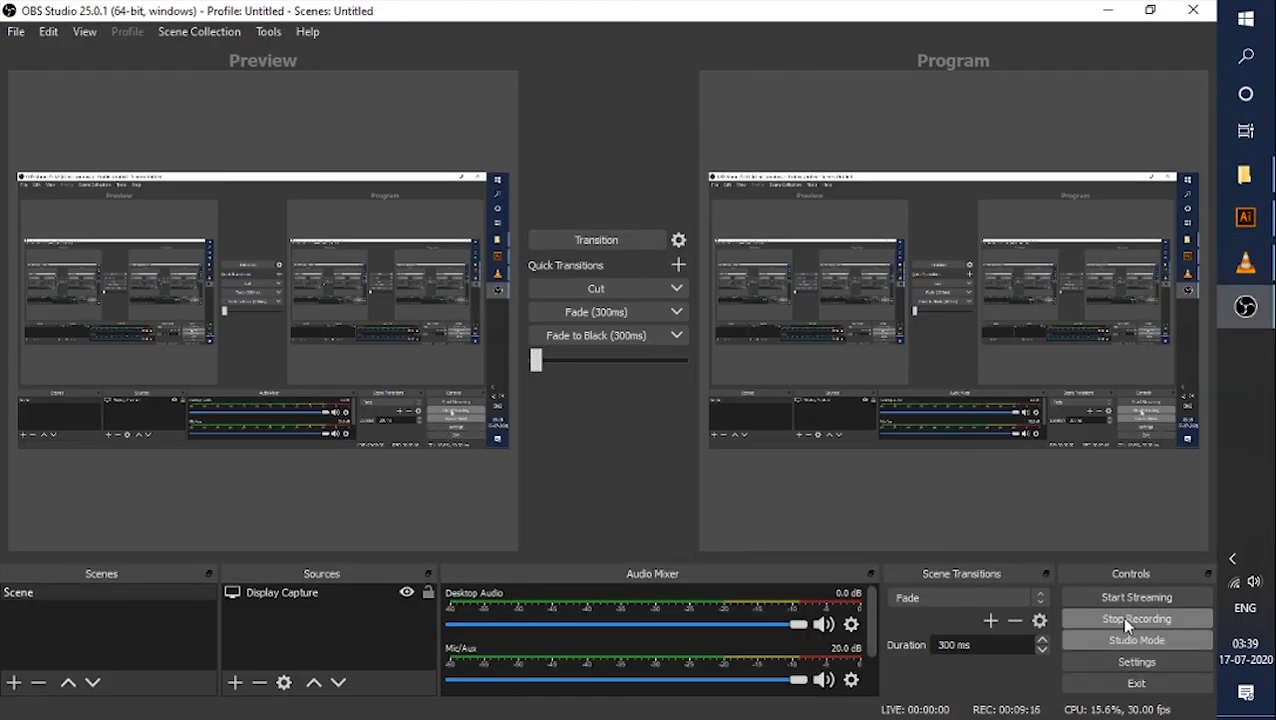
left_click(1131, 619)
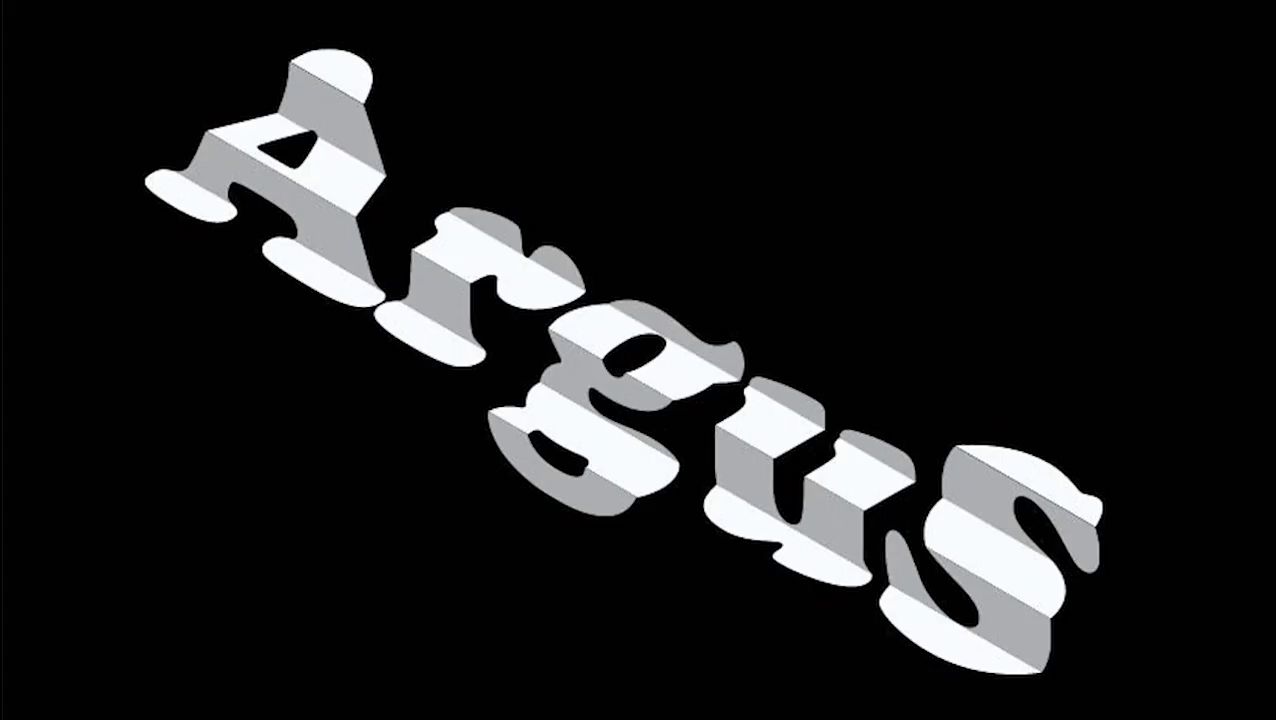